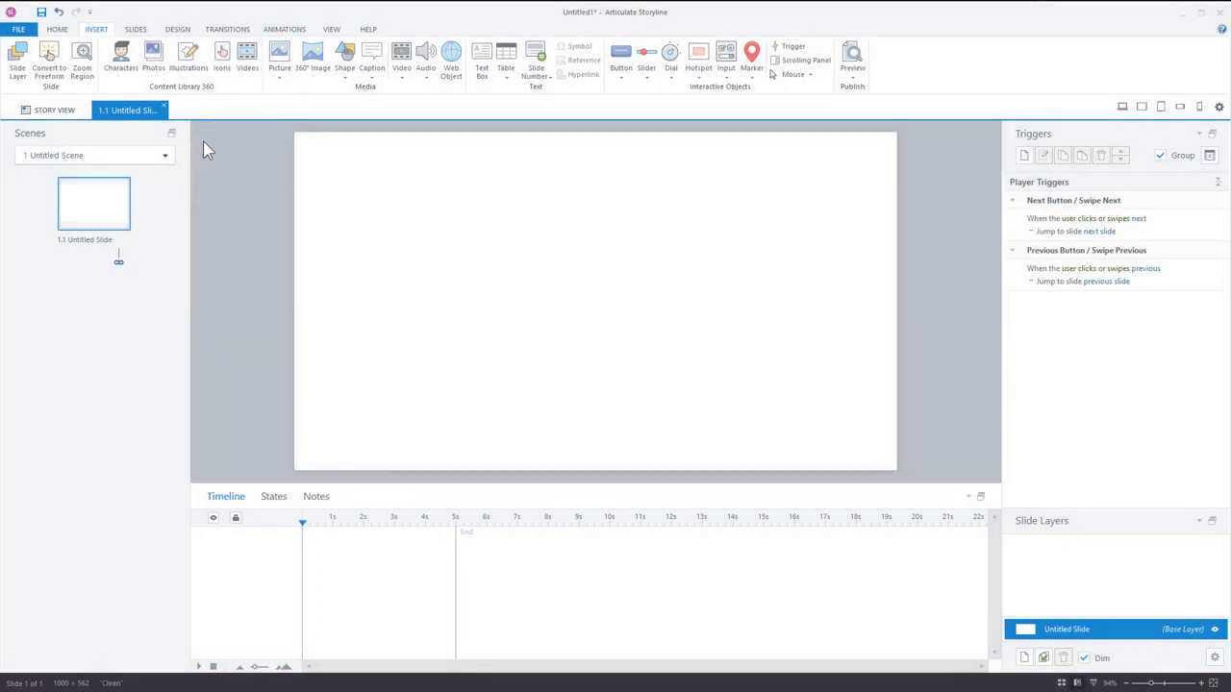
- Open the Characters library, try Illustrated Classic and Photographic filters, and preview Renita's poses
click(120, 60)
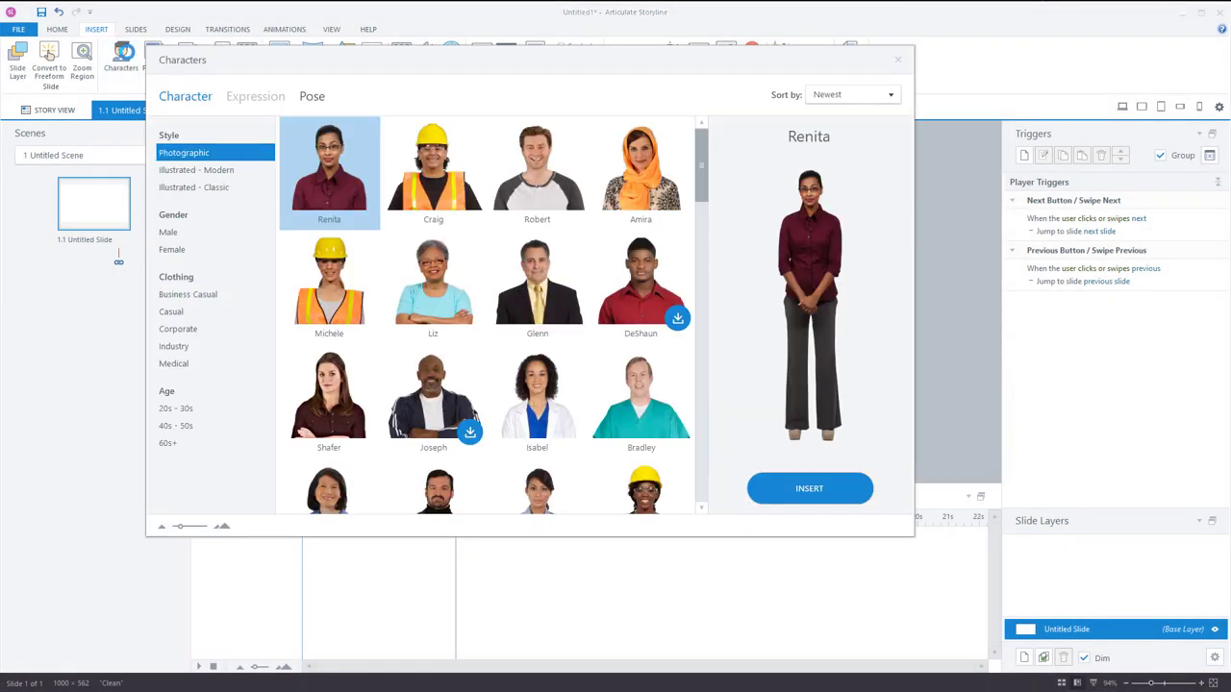
click(235, 171)
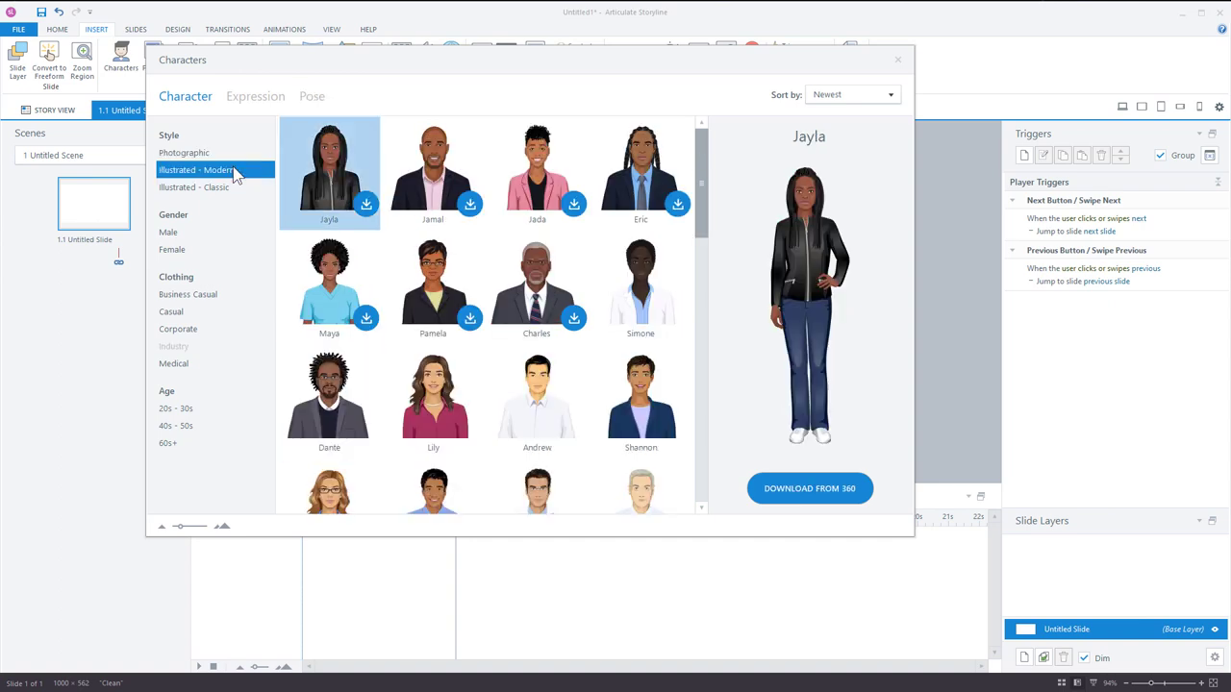
click(205, 187)
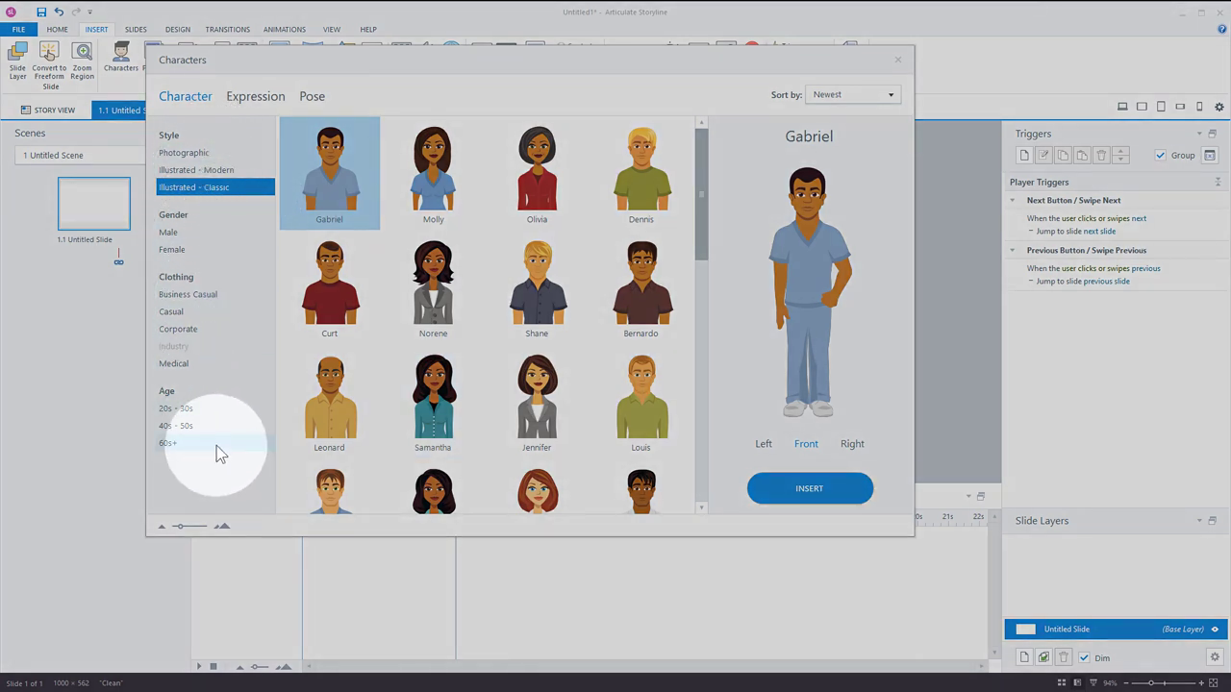
click(188, 152)
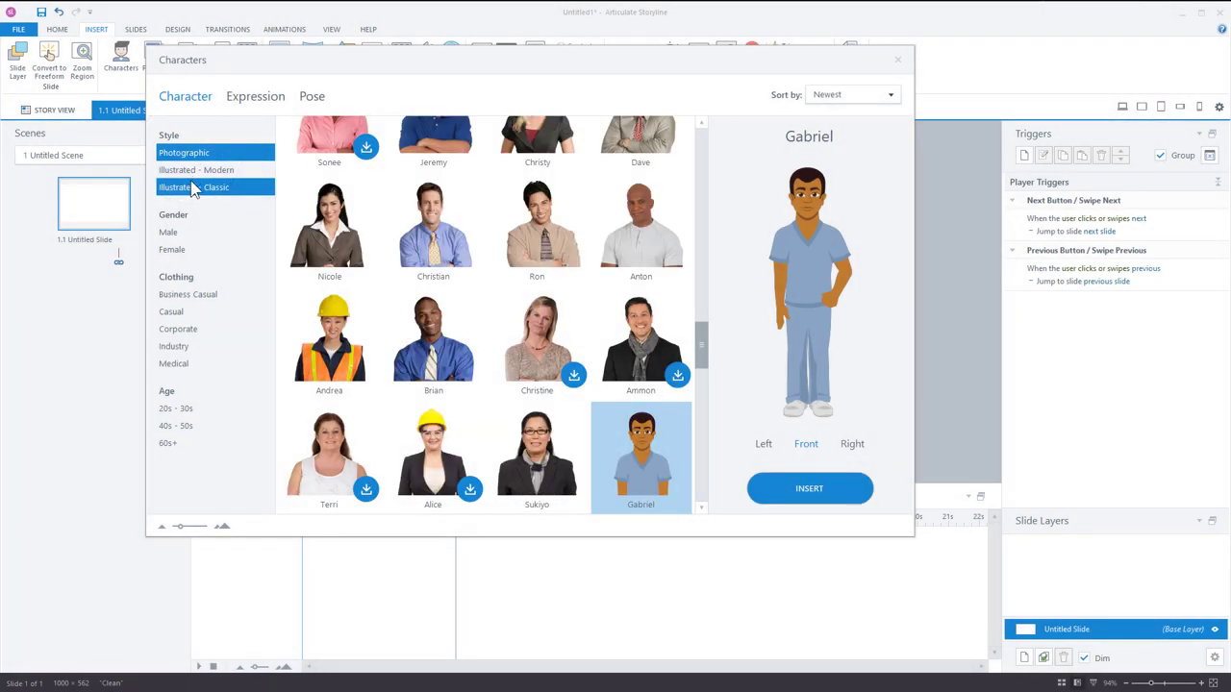
click(192, 188)
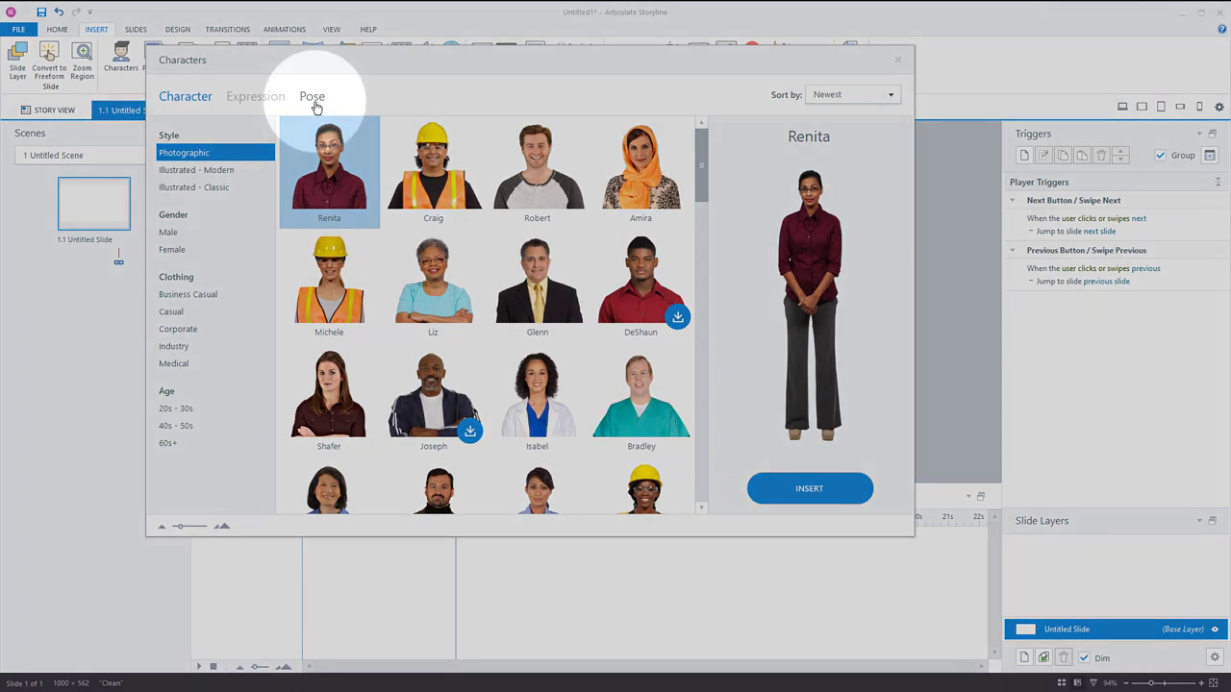
click(313, 100)
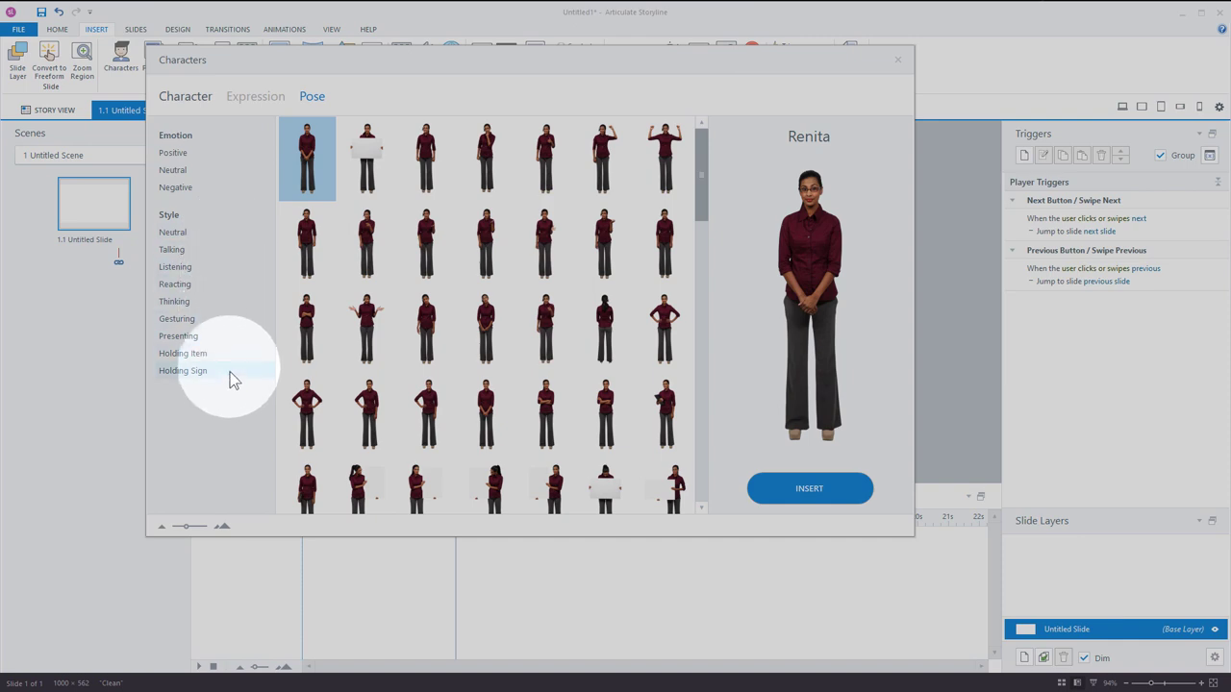
click(202, 104)
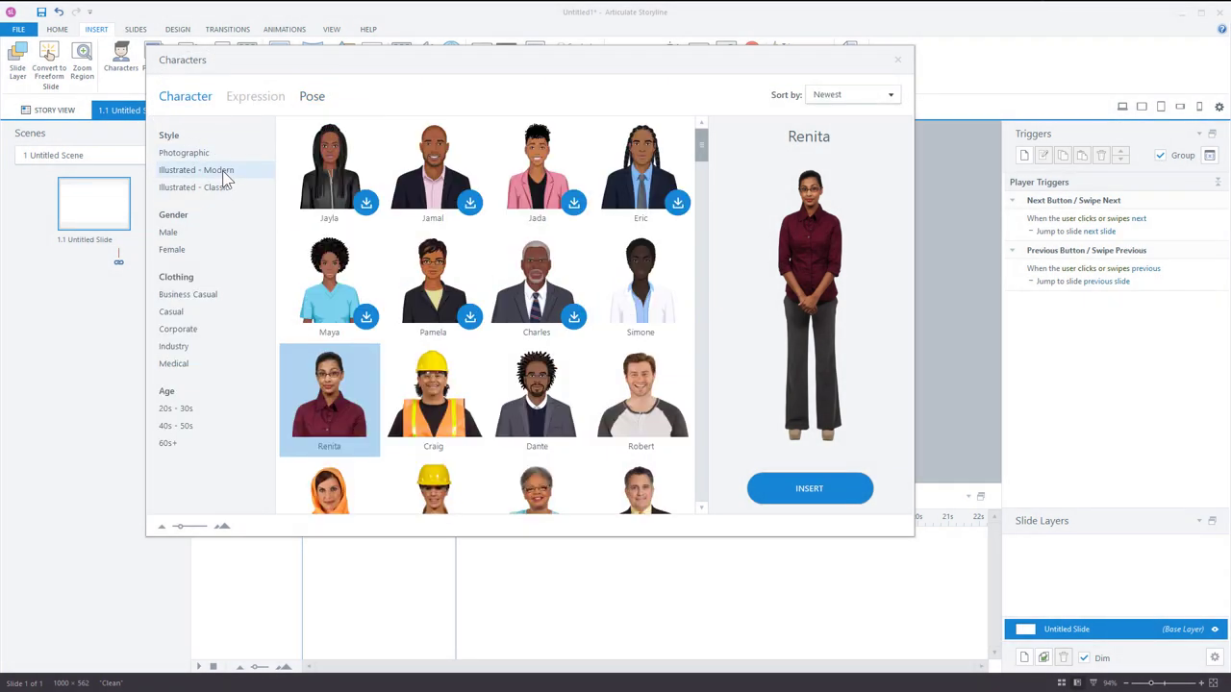
- Filter to Illustrated - Modern characters and choose Andrew
click(222, 170)
mouse_move(284, 197)
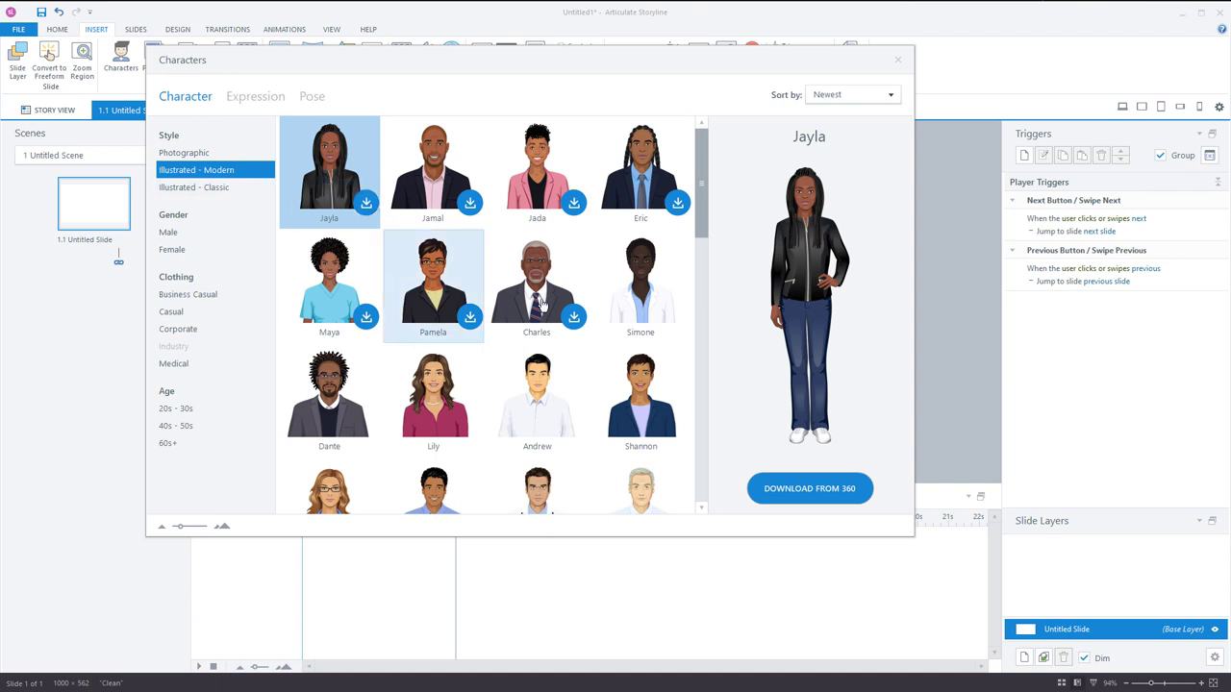
click(548, 385)
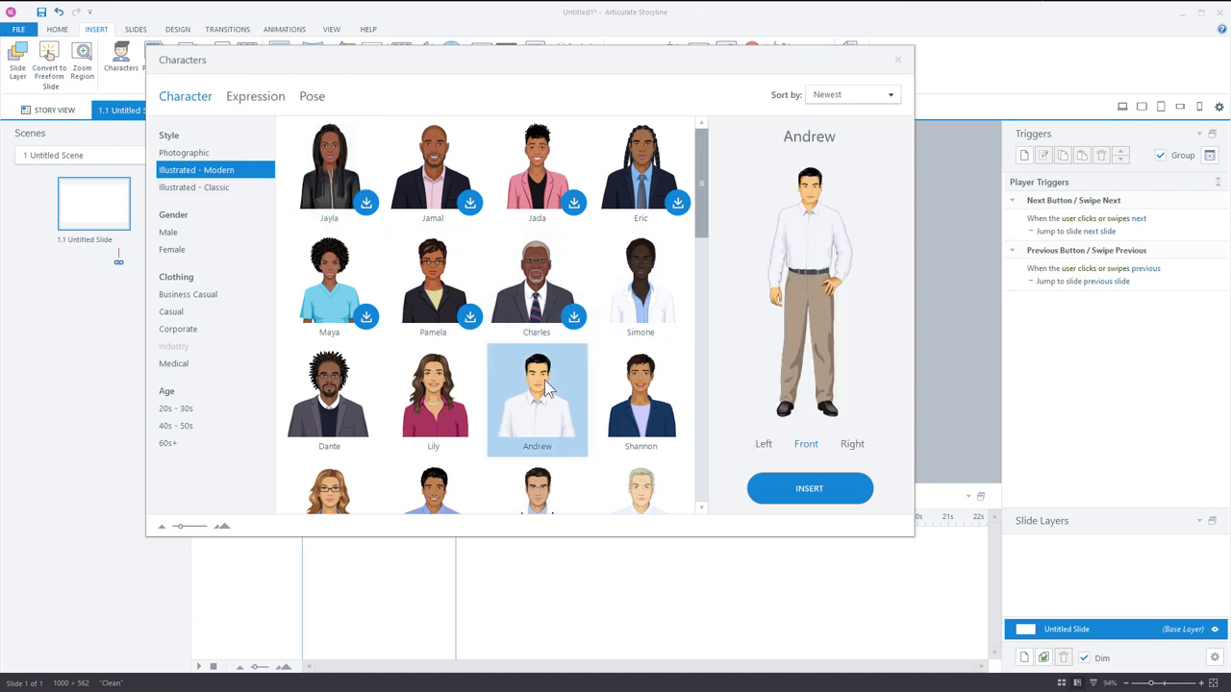
mouse_move(574, 226)
- Insert Andrew onto the slide with the Happy expression
click(311, 96)
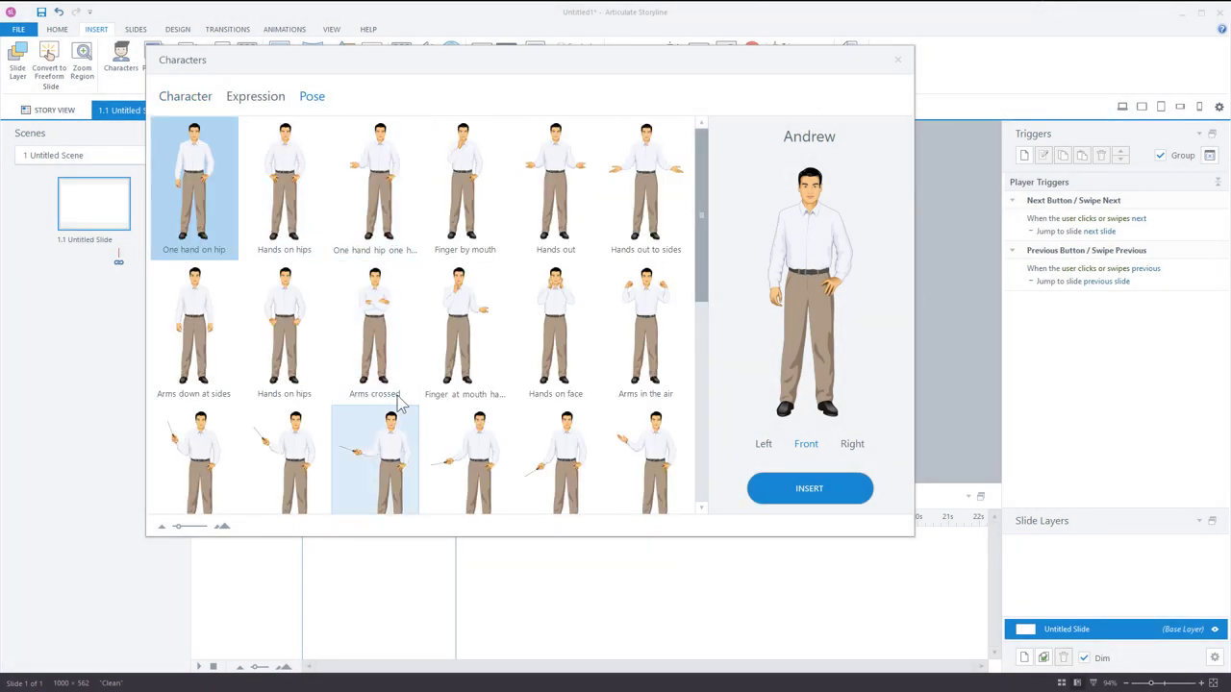
click(262, 100)
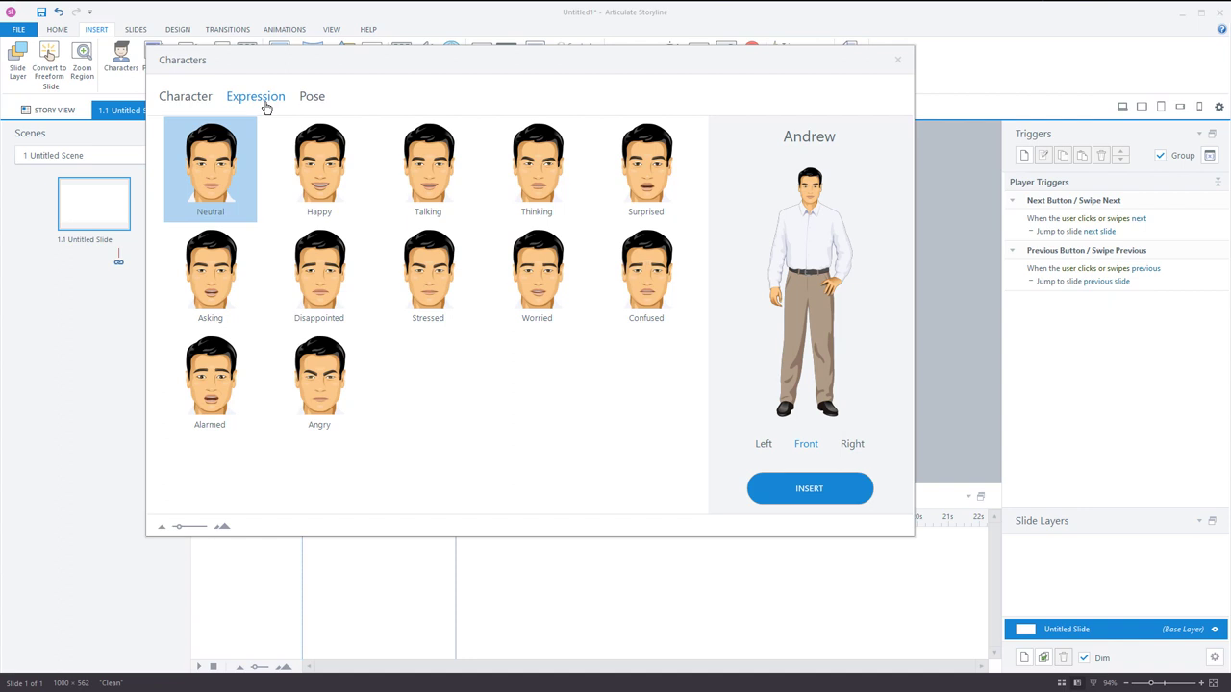
click(323, 165)
click(828, 489)
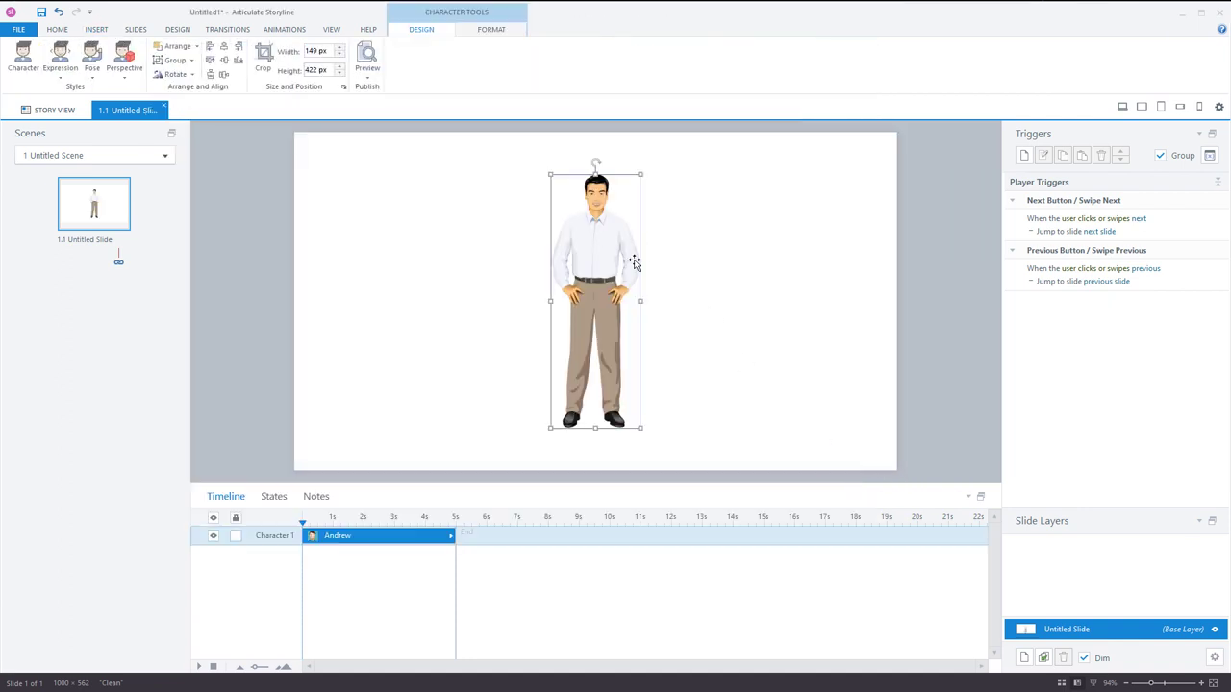
- Delete Andrew from the slide, leaving it blank
click(681, 284)
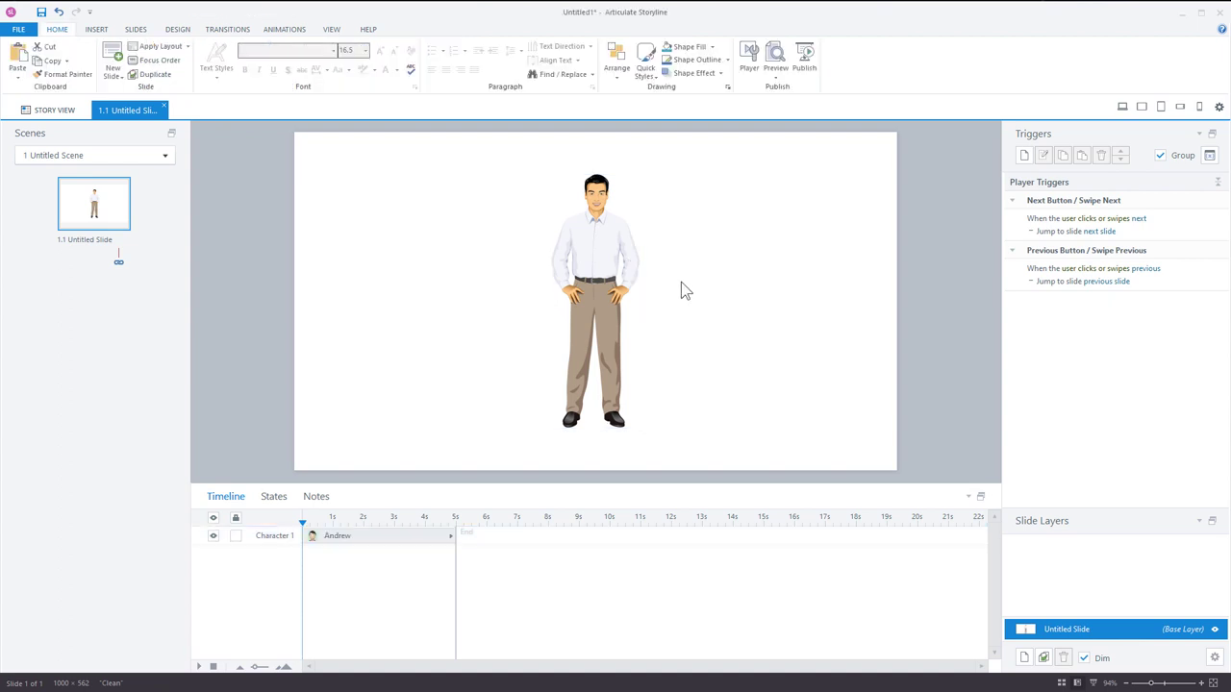
click(604, 276)
key(Delete)
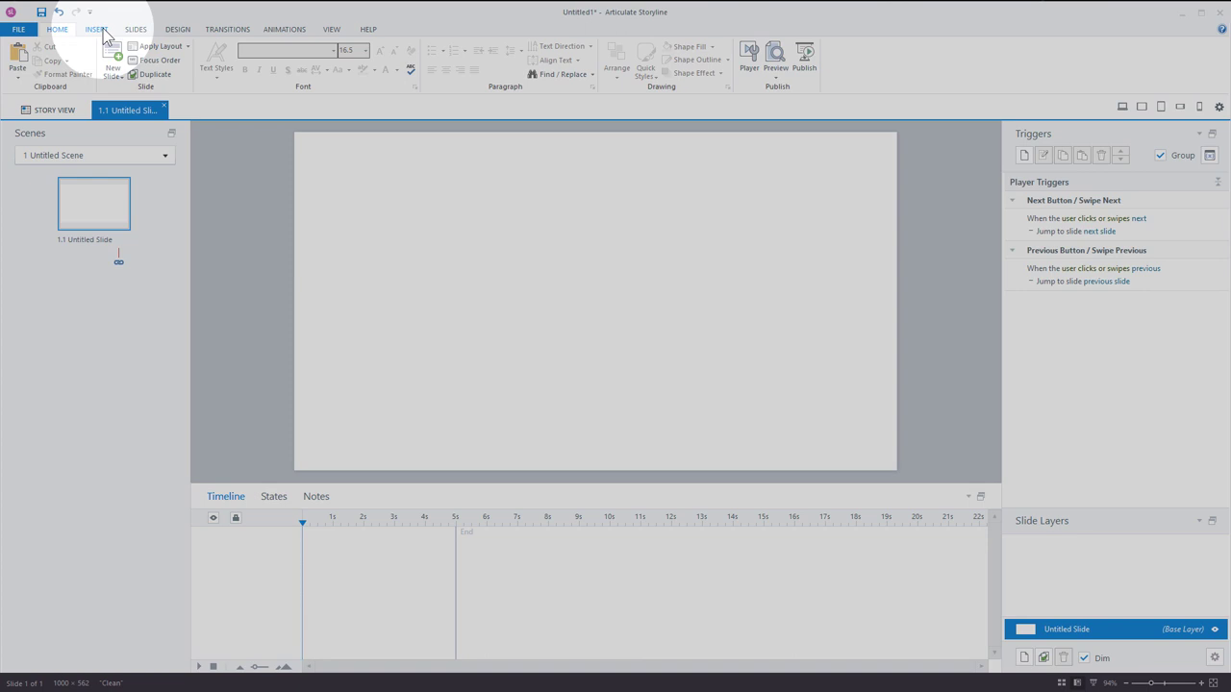
click(100, 31)
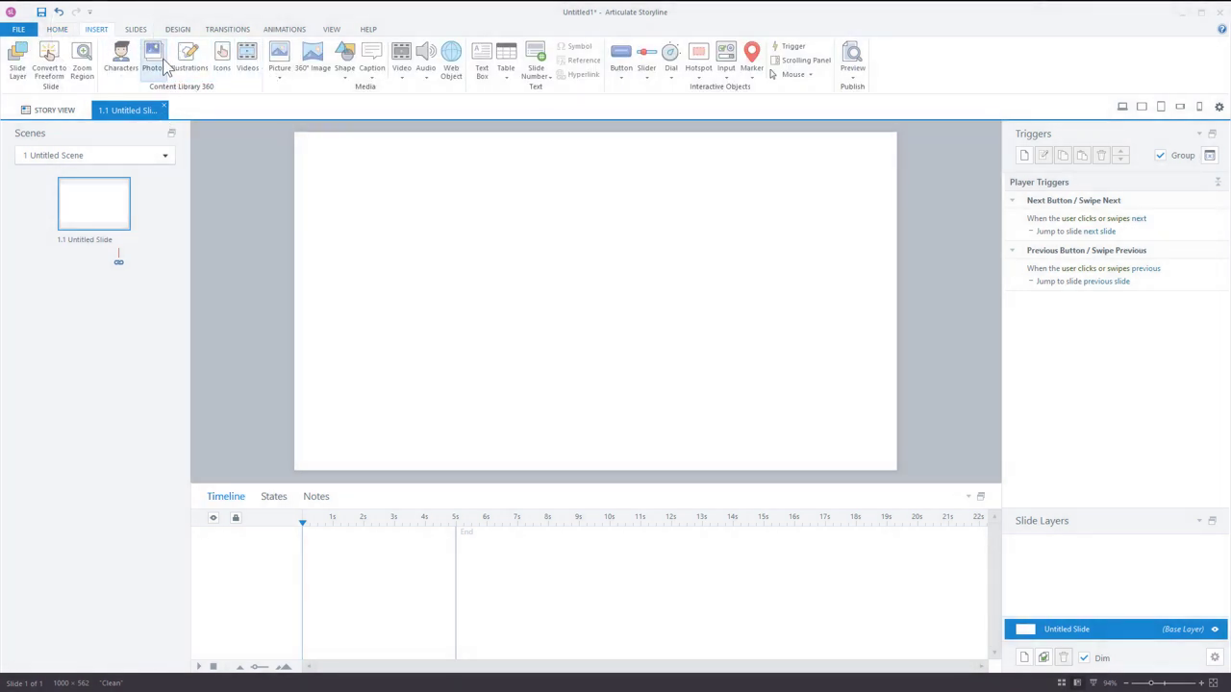
- Search stock photos for 'dogs', replacing the old lifting boxes search
click(156, 60)
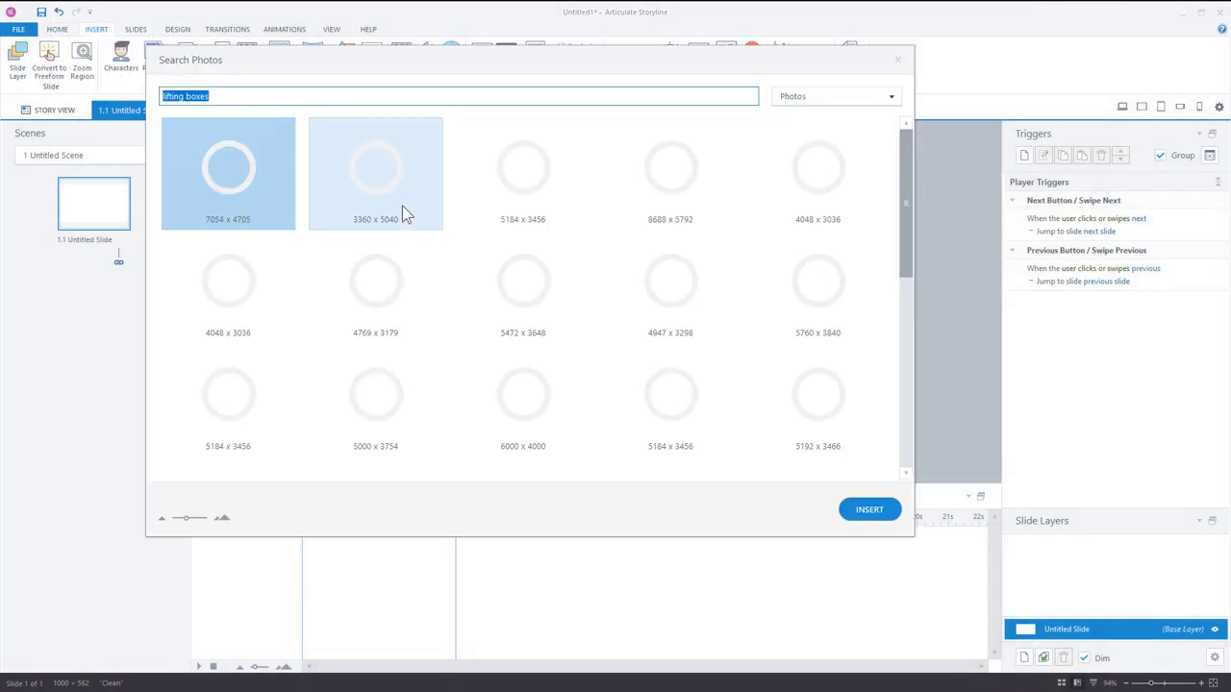
click(227, 95)
triple_click(226, 94)
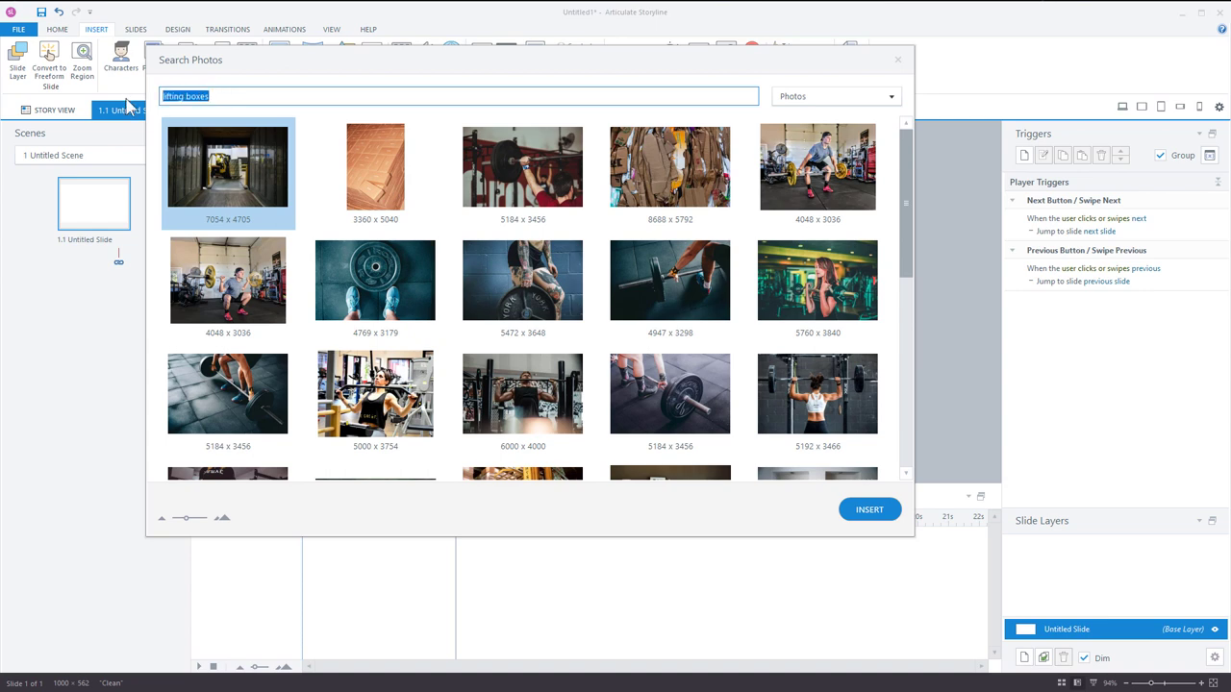
text(dogs)
key(Return)
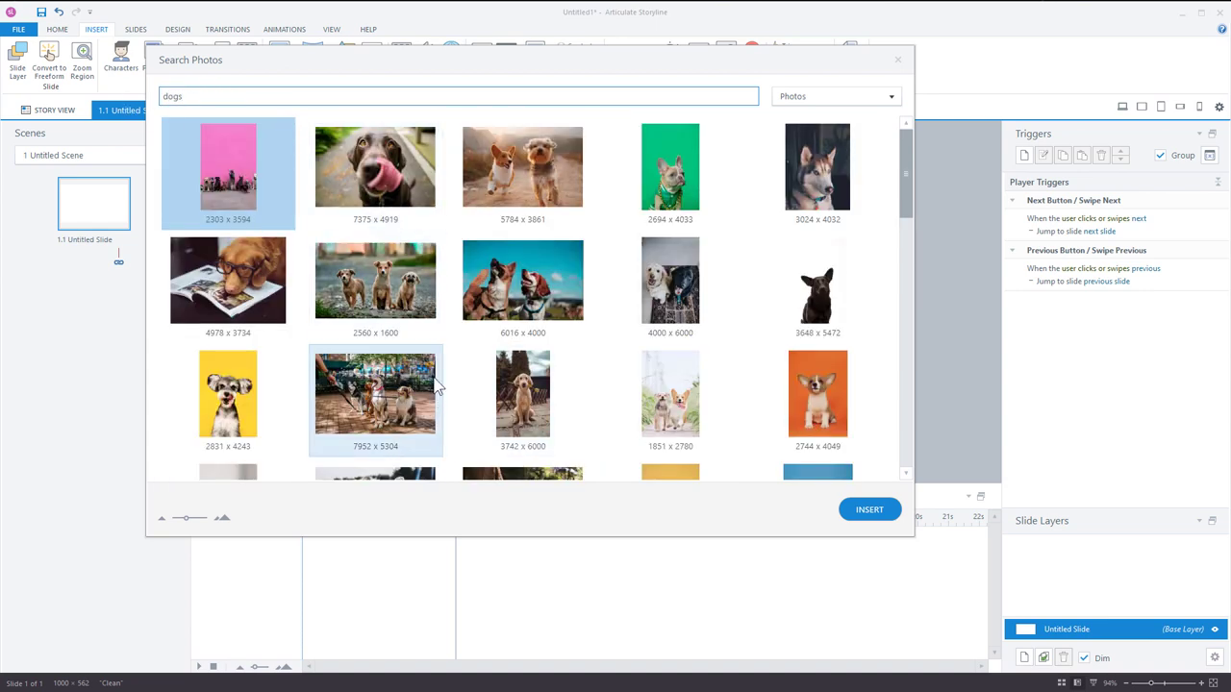
- Switch the dog results to Illustrations, then to Icons
click(892, 97)
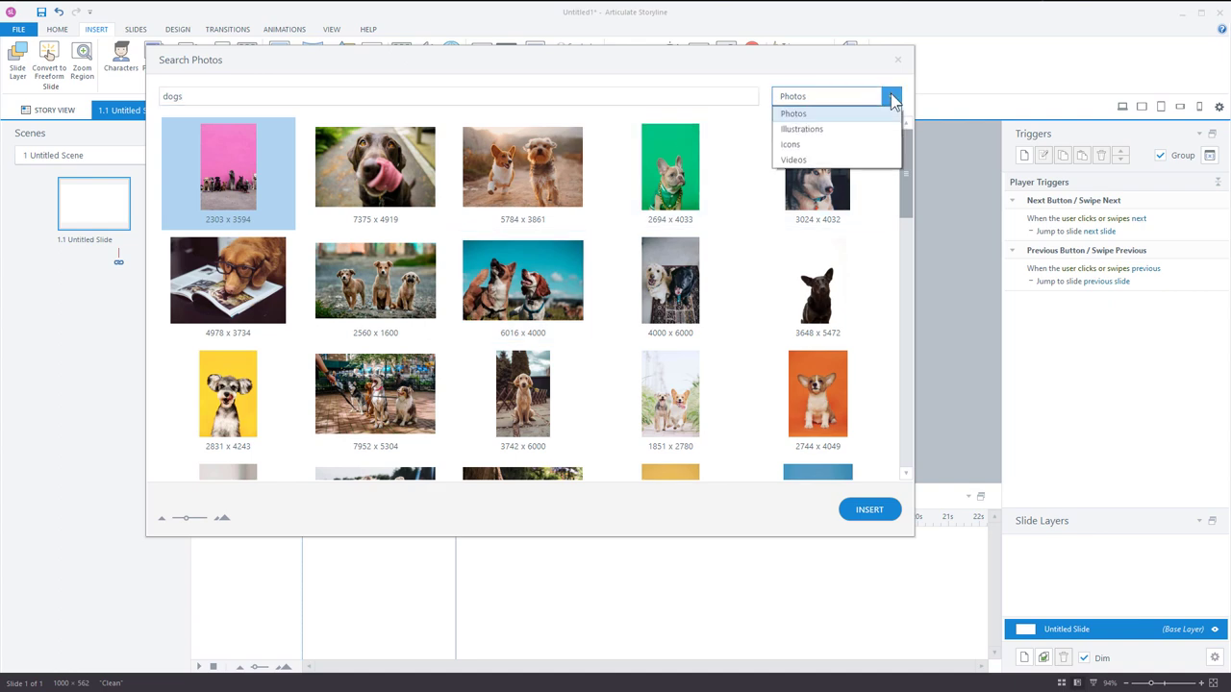
click(814, 129)
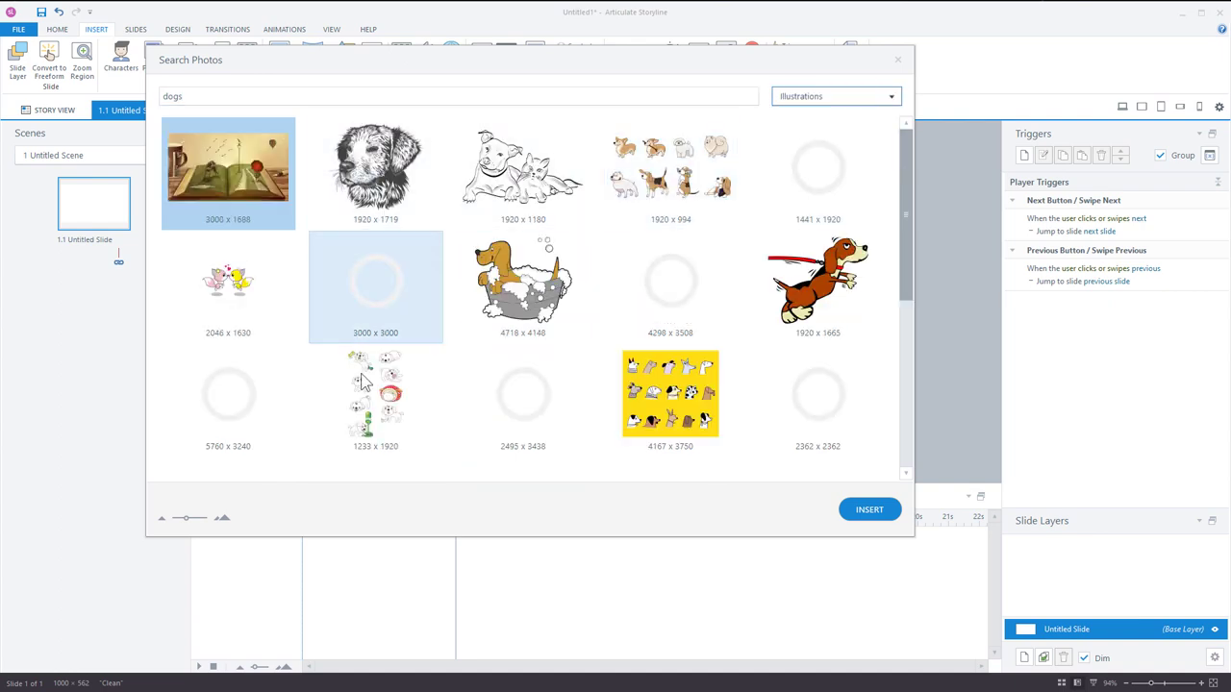
click(890, 96)
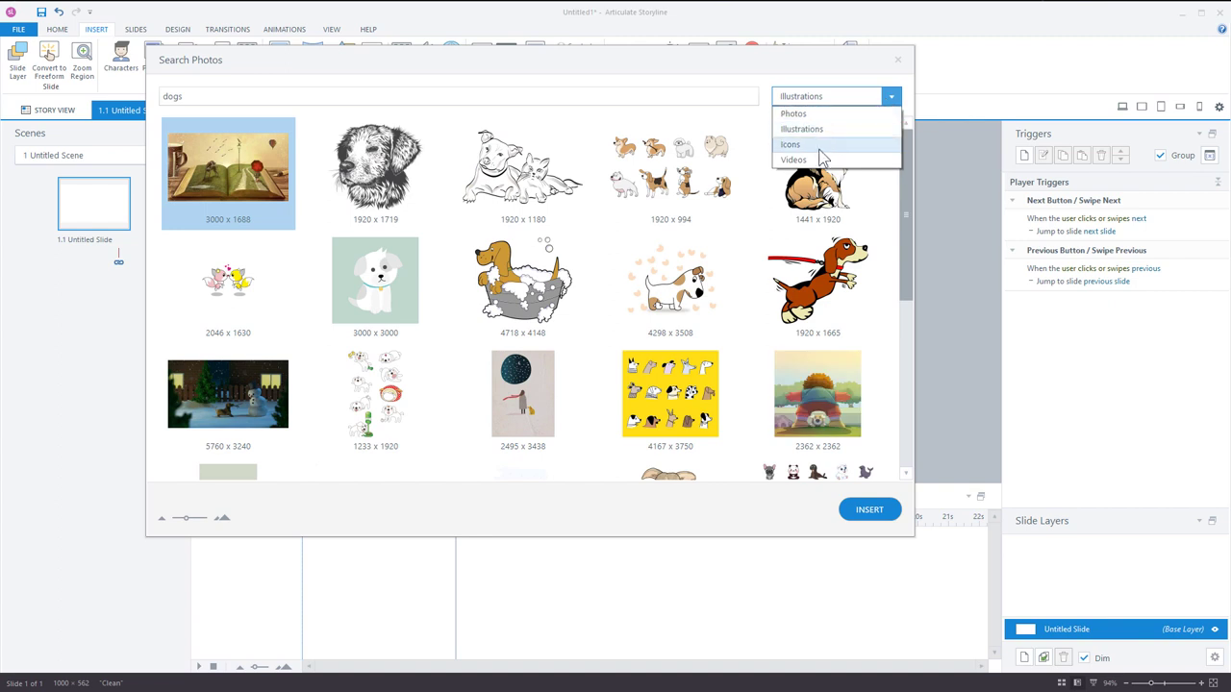
click(814, 146)
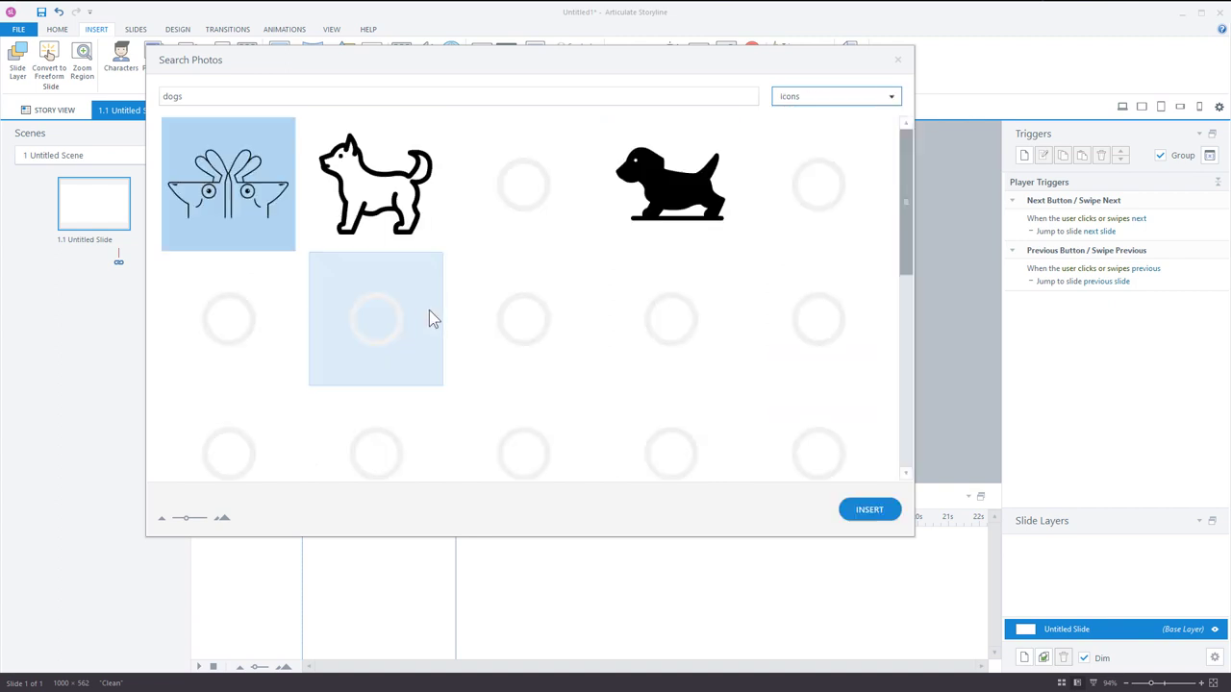
click(891, 97)
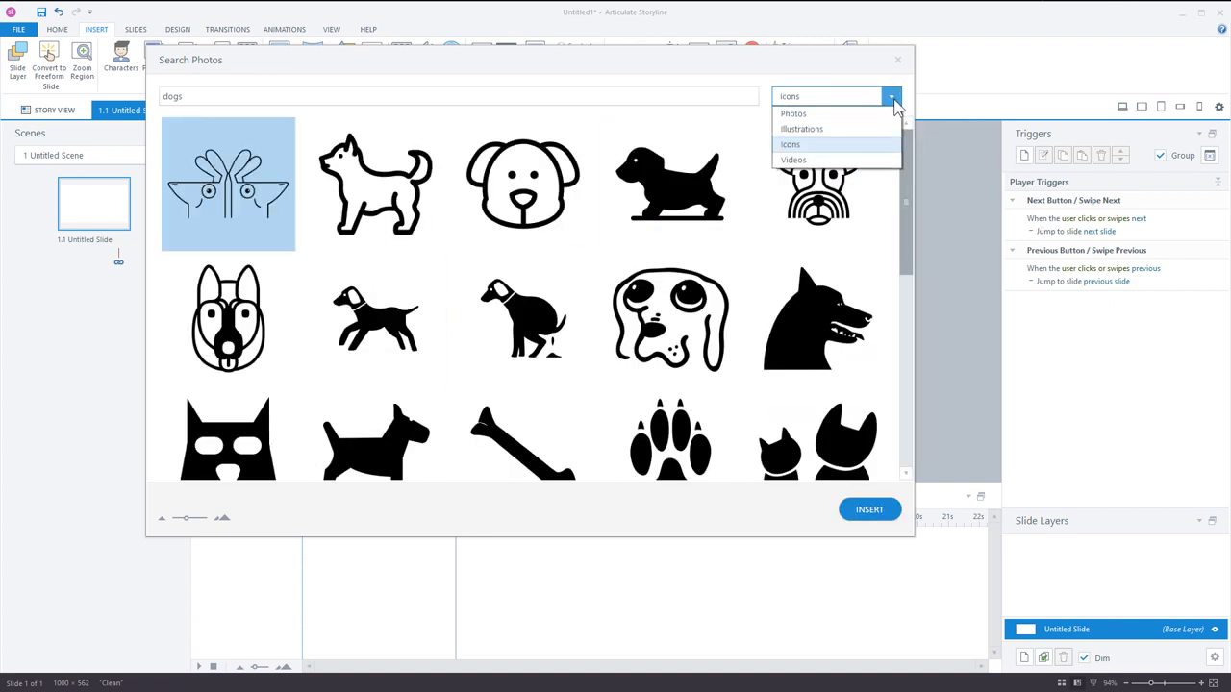
- Browse the dog Videos results, then close Search Photos without inserting anything
click(796, 161)
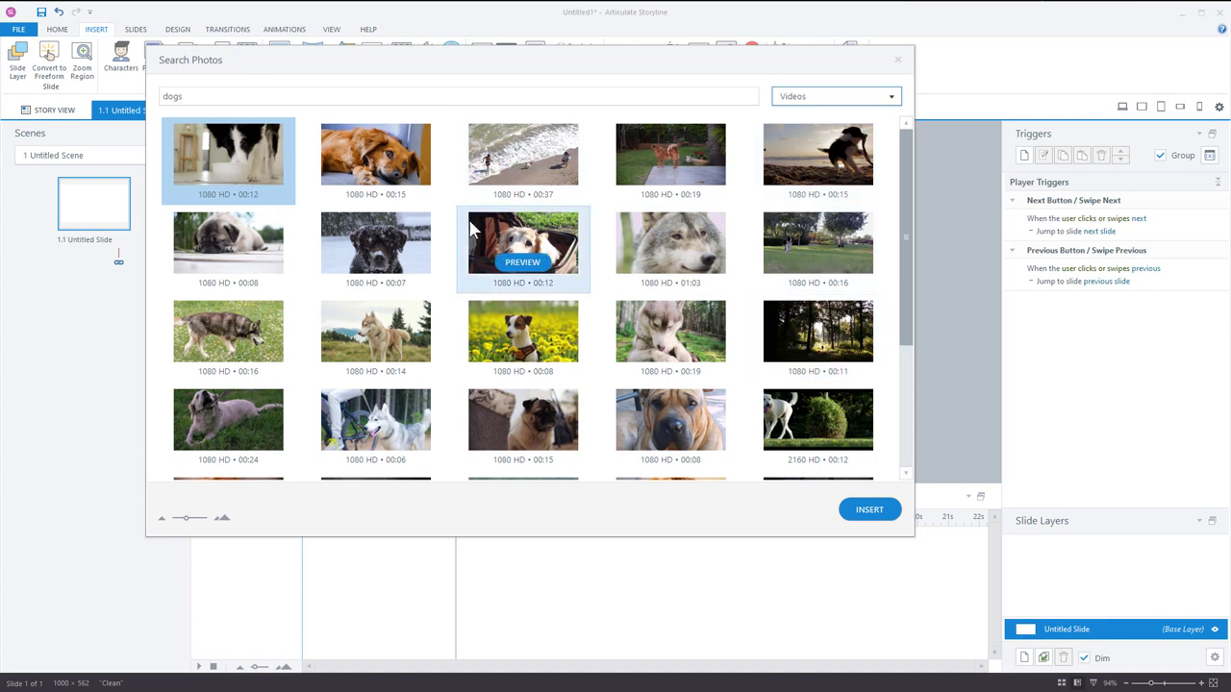
click(896, 60)
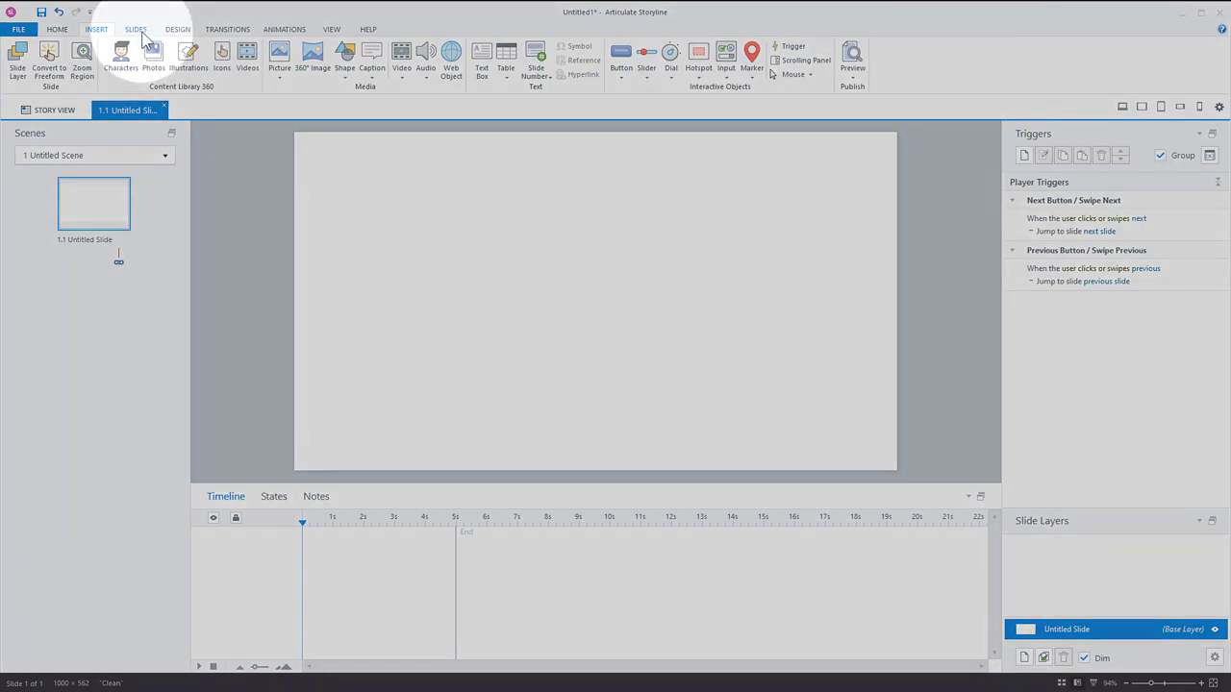
- Insert the Light-theme Synergy slides Welcome through 60/40 from Content Library 360
click(139, 30)
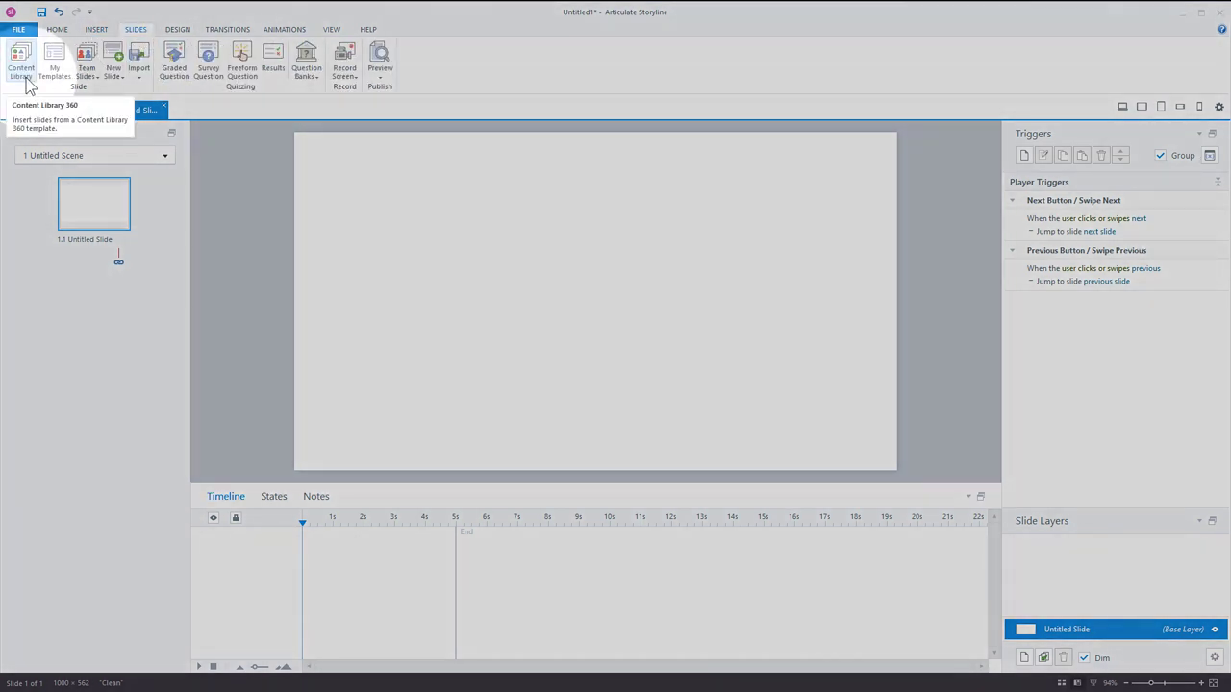
click(23, 77)
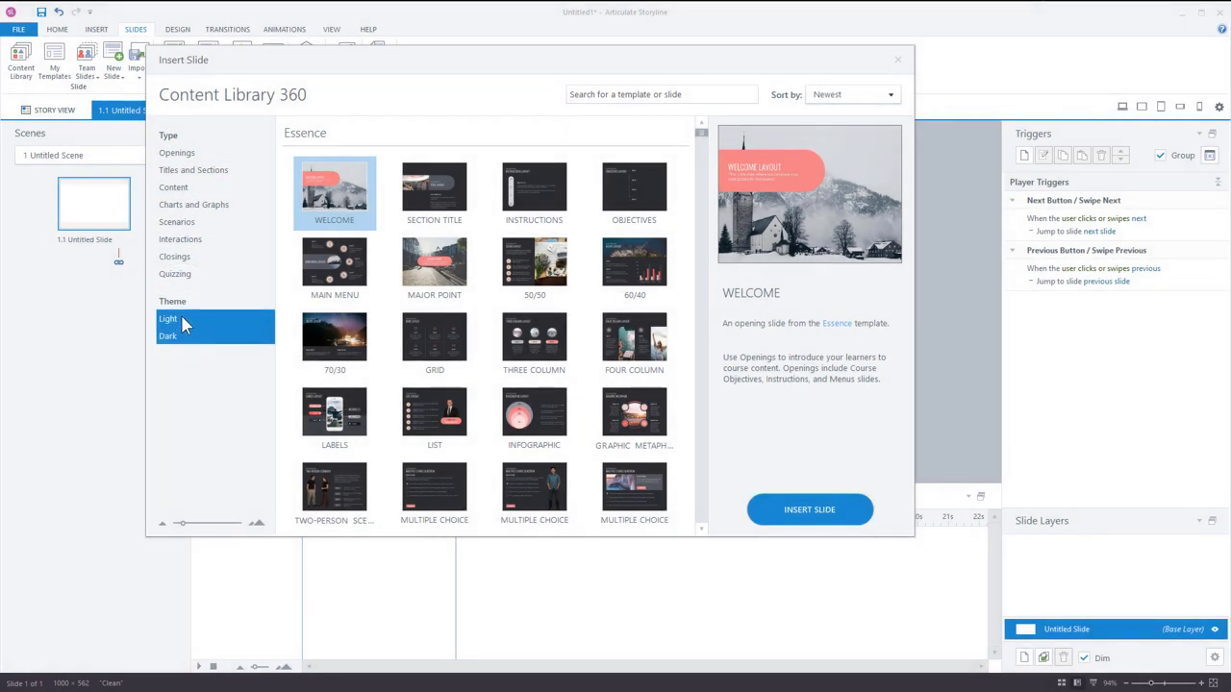
click(182, 322)
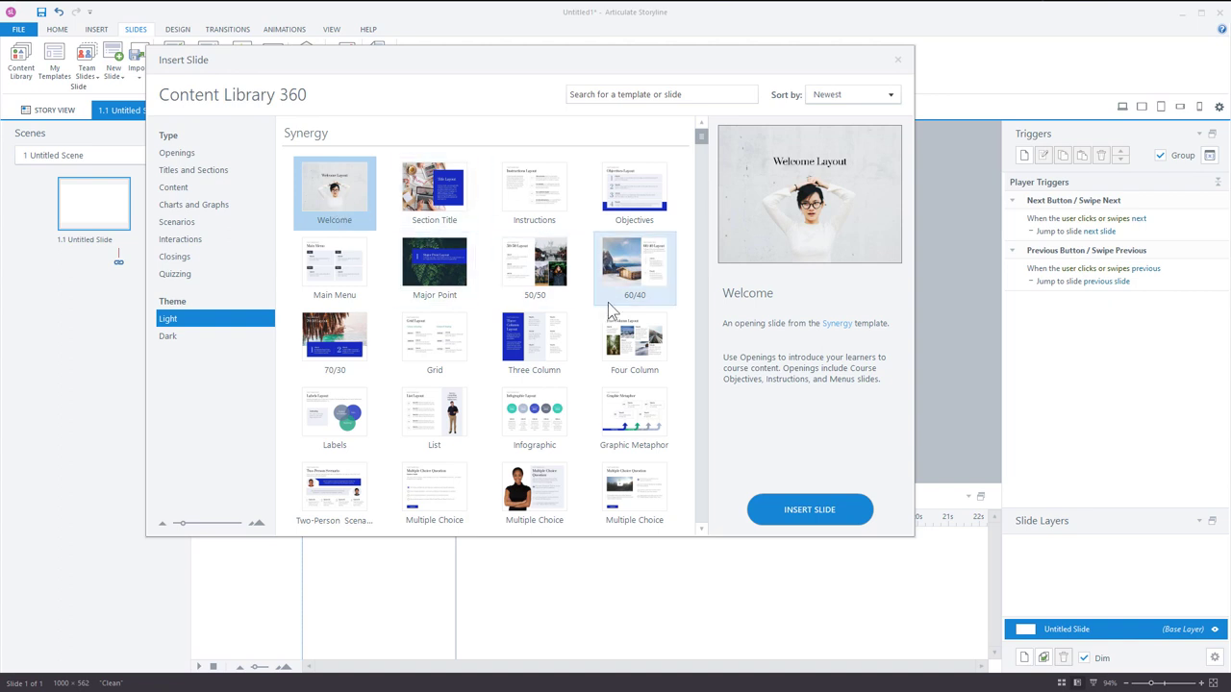
shift+click(635, 294)
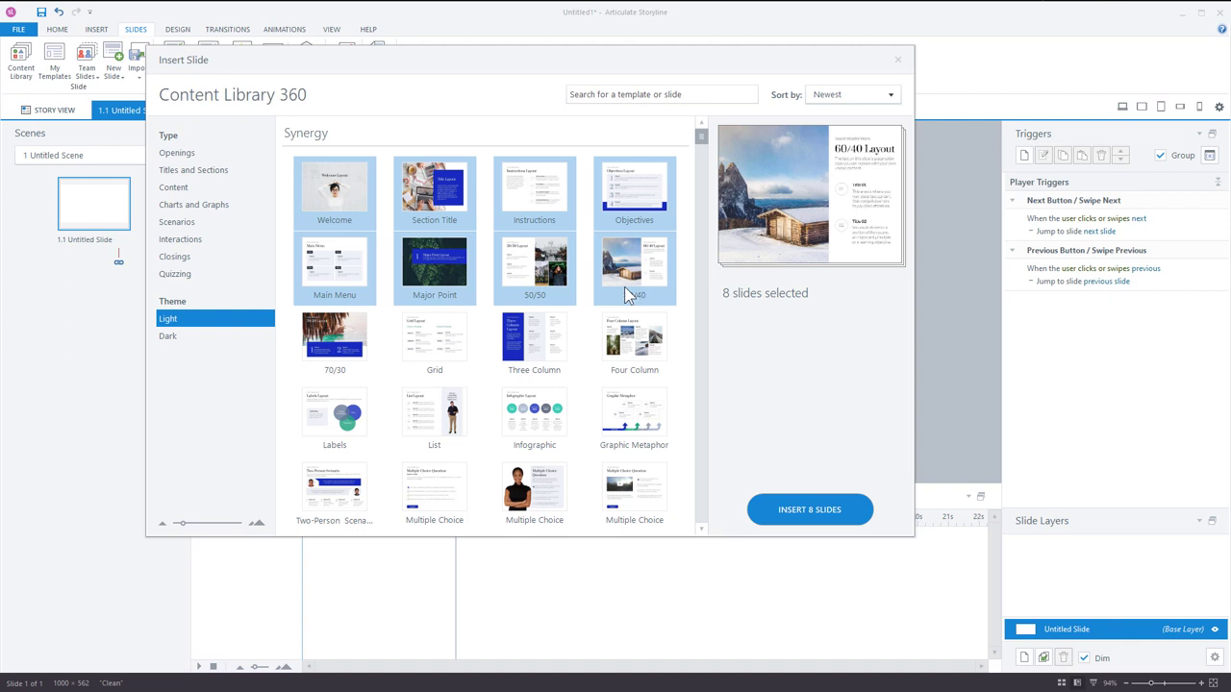
click(816, 511)
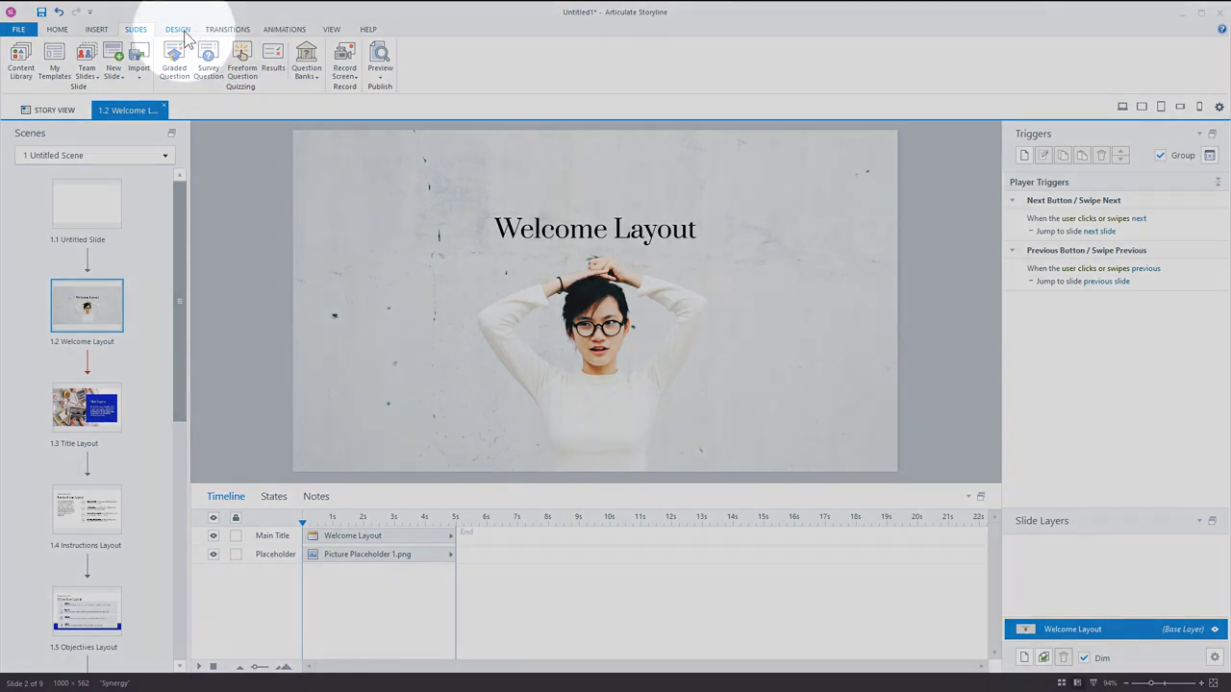
- Apply a theme colour set from the Design tab's Colors list and open the Fonts list
click(178, 30)
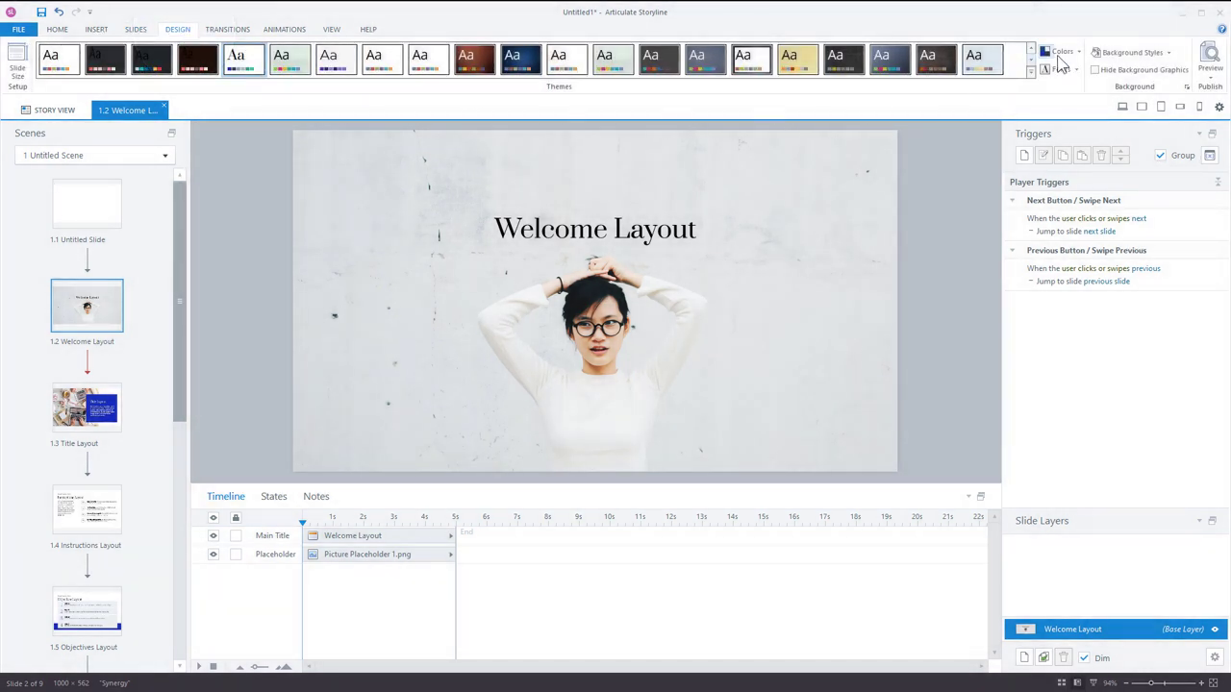
click(1075, 54)
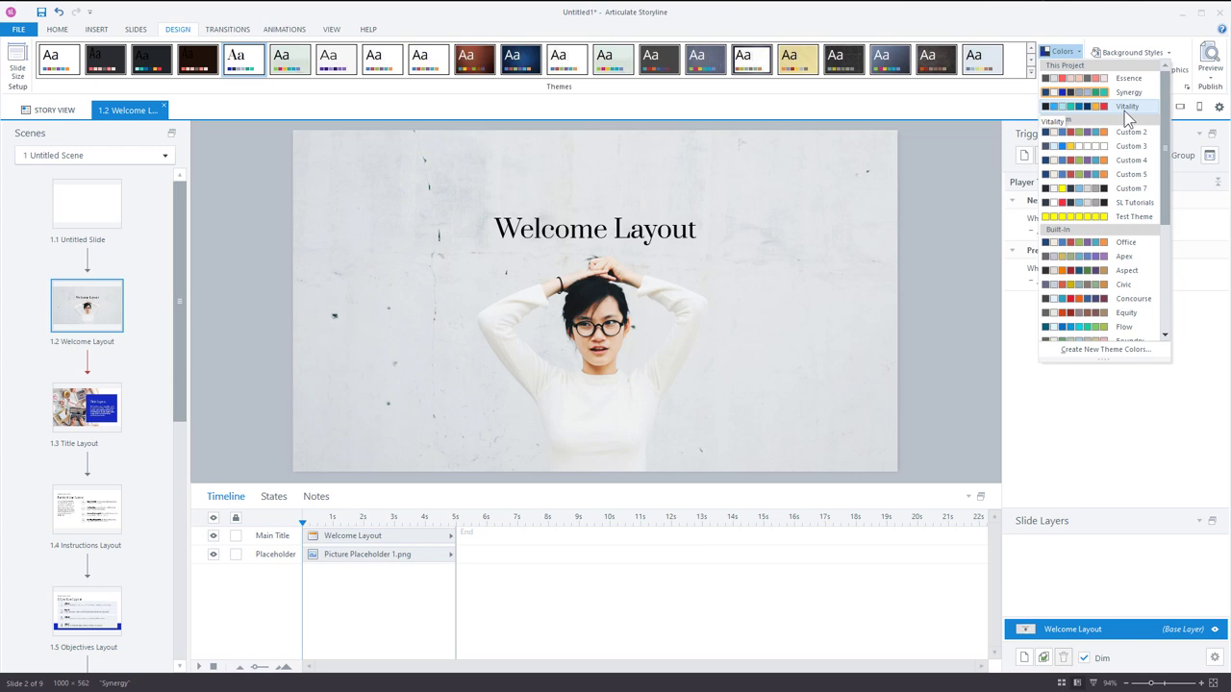
click(1080, 51)
click(1078, 71)
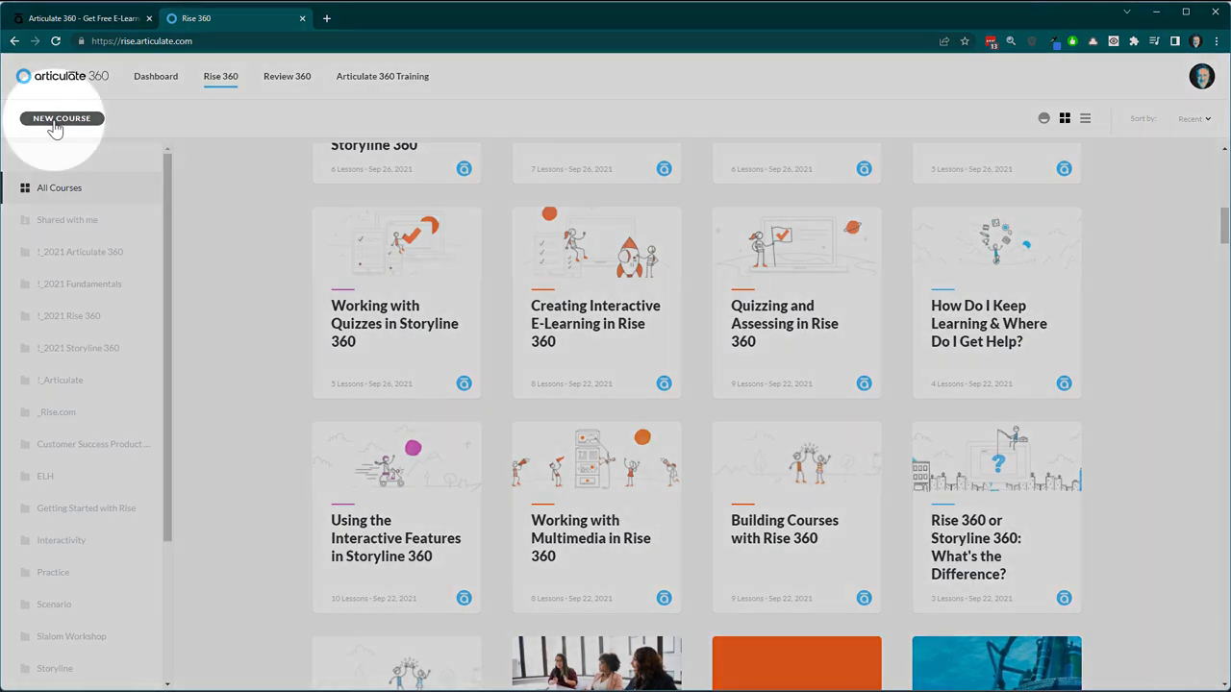
- Start a new Rise 360 course to reach the Create New templates page
click(60, 118)
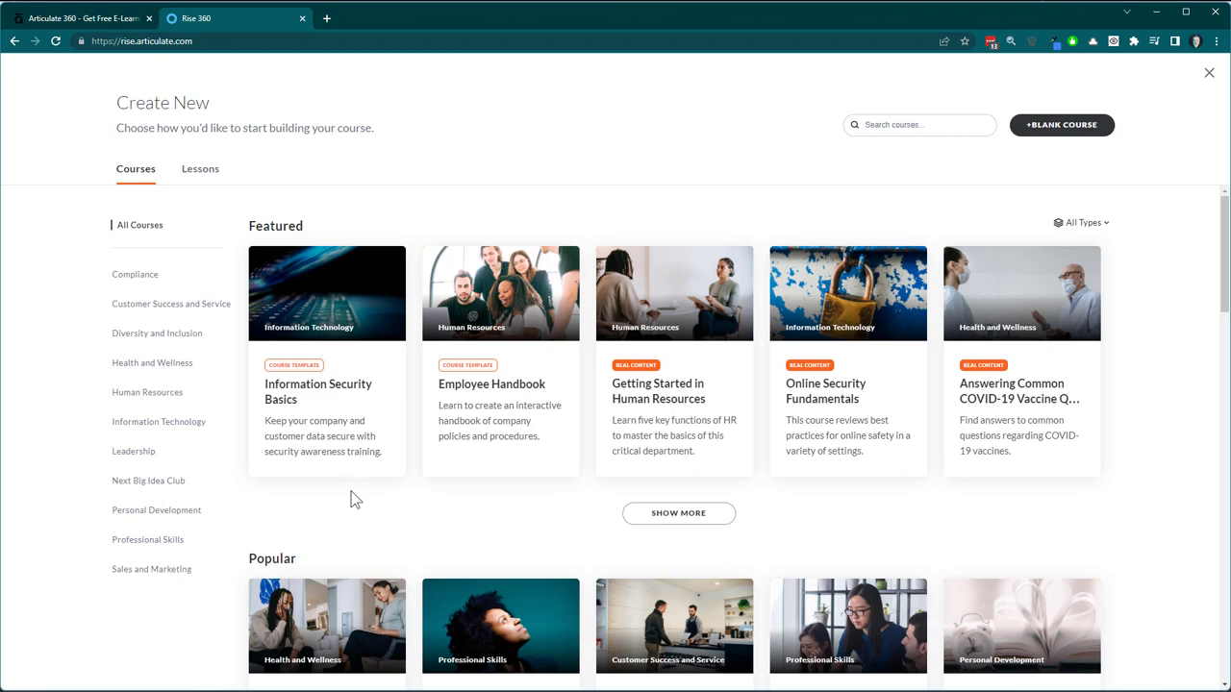
mouse_move(358, 377)
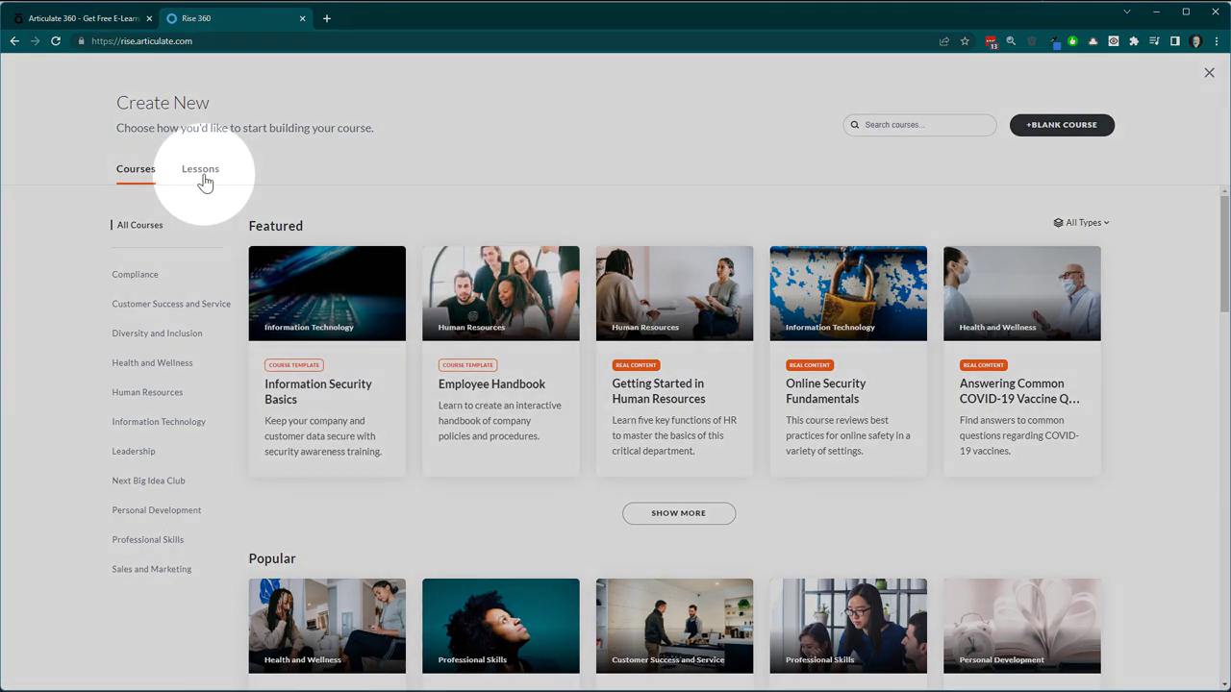
- Switch to Lesson templates, then browse and close the Business Ethics collection
click(202, 181)
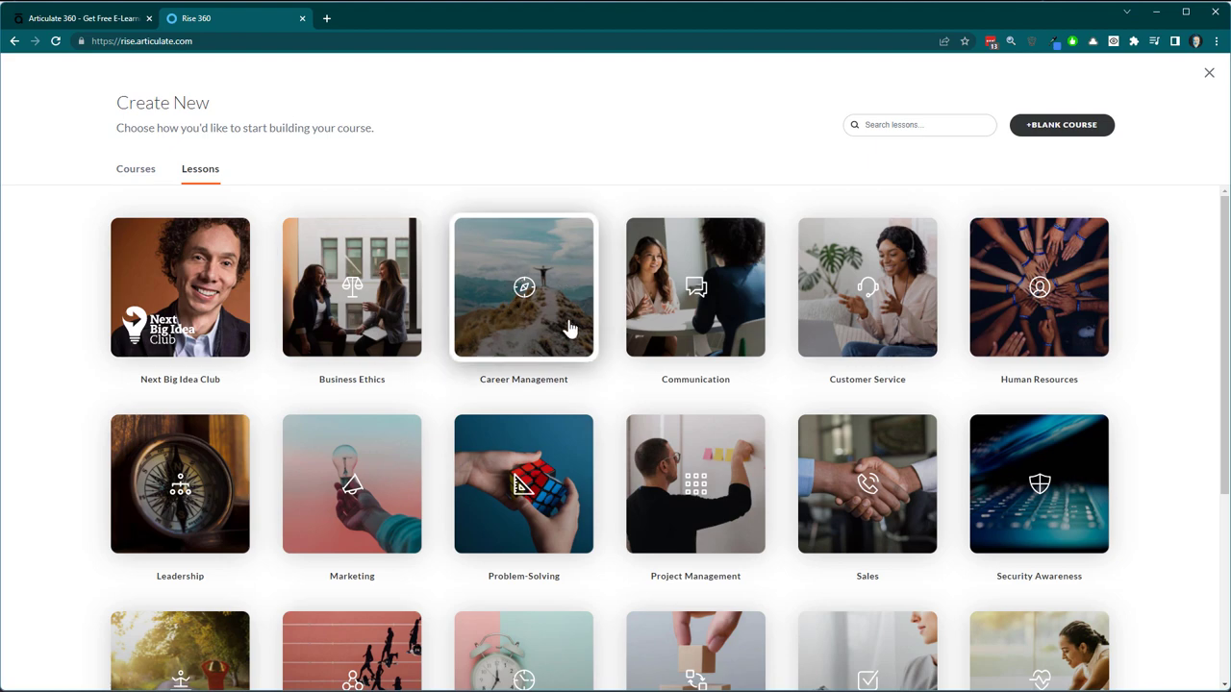
click(360, 311)
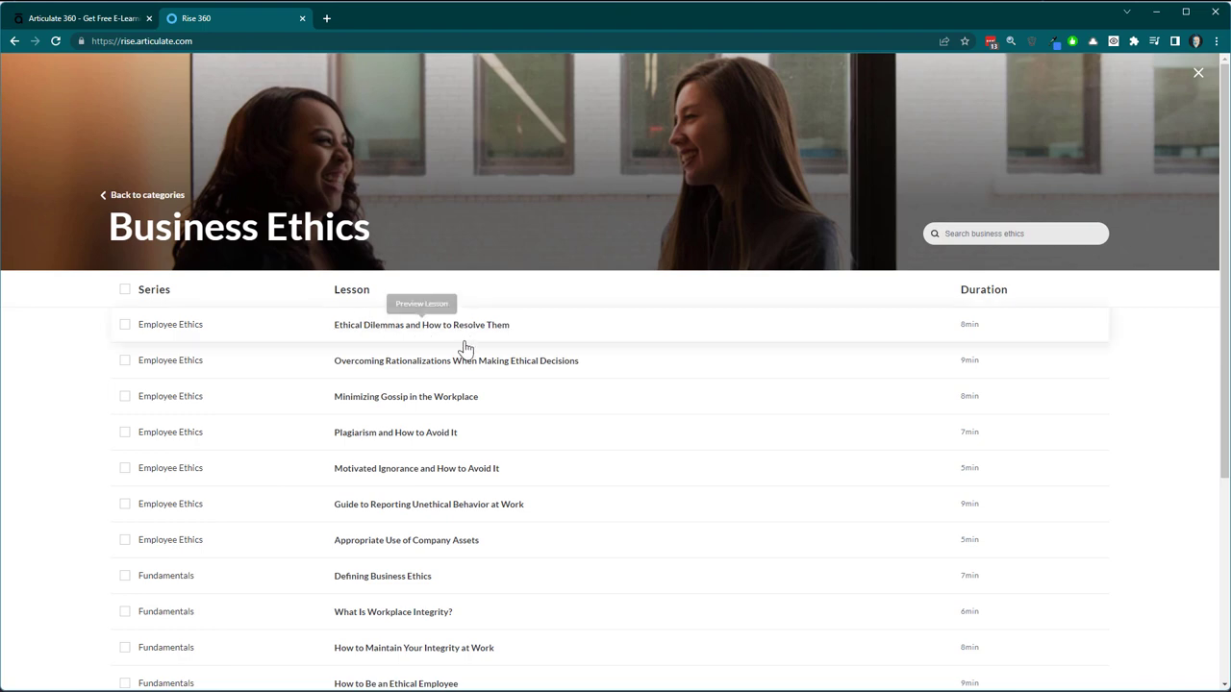
scroll(465, 411, down, 1)
scroll(465, 410, down, 3)
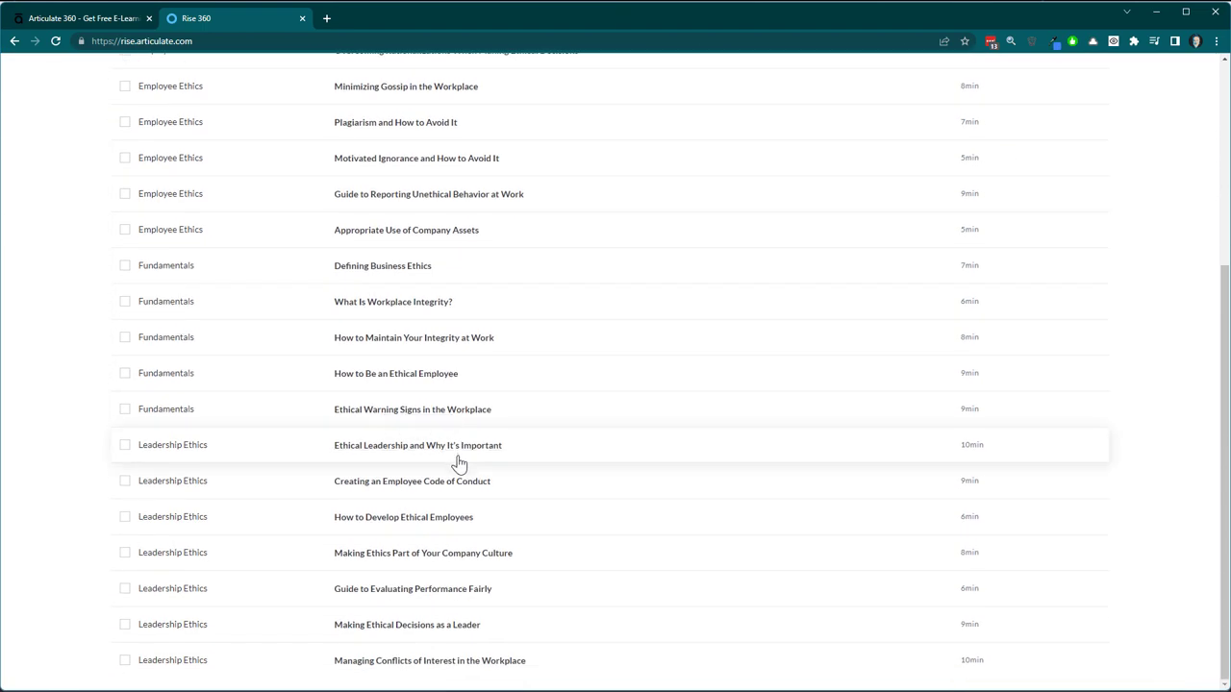
scroll(459, 463, up, 4)
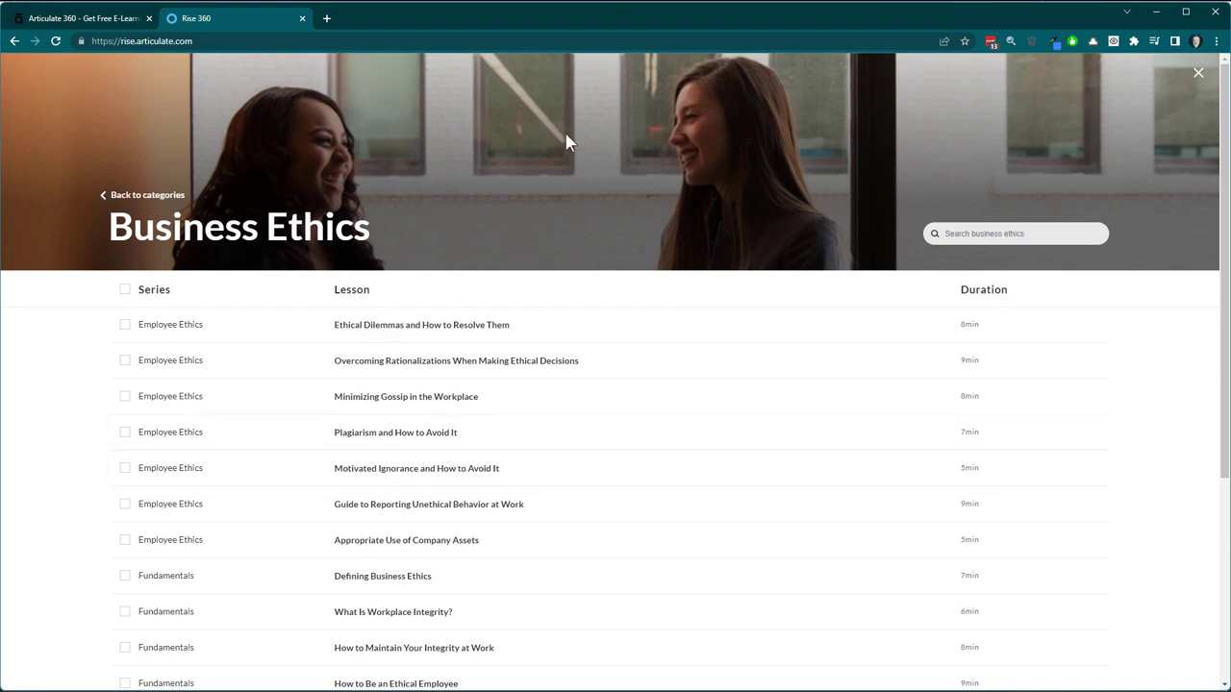
click(1198, 77)
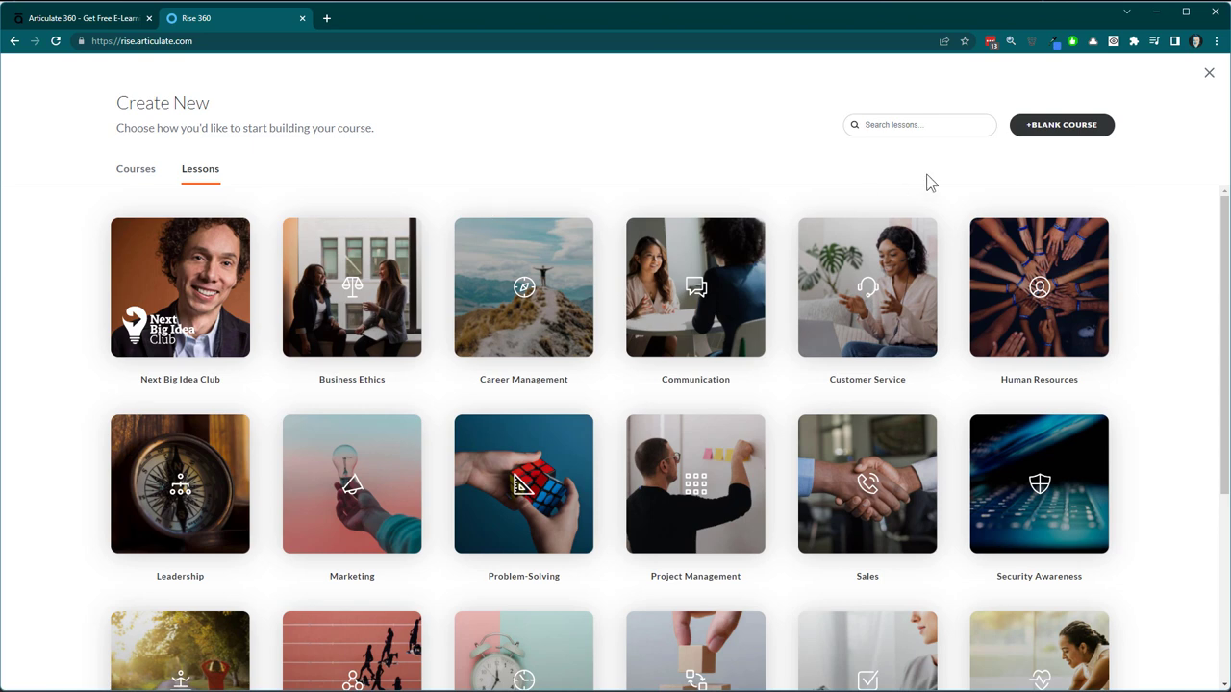
- Create a blank course with a lesson titled 'Lesson' and open it as a regular lesson
click(1046, 137)
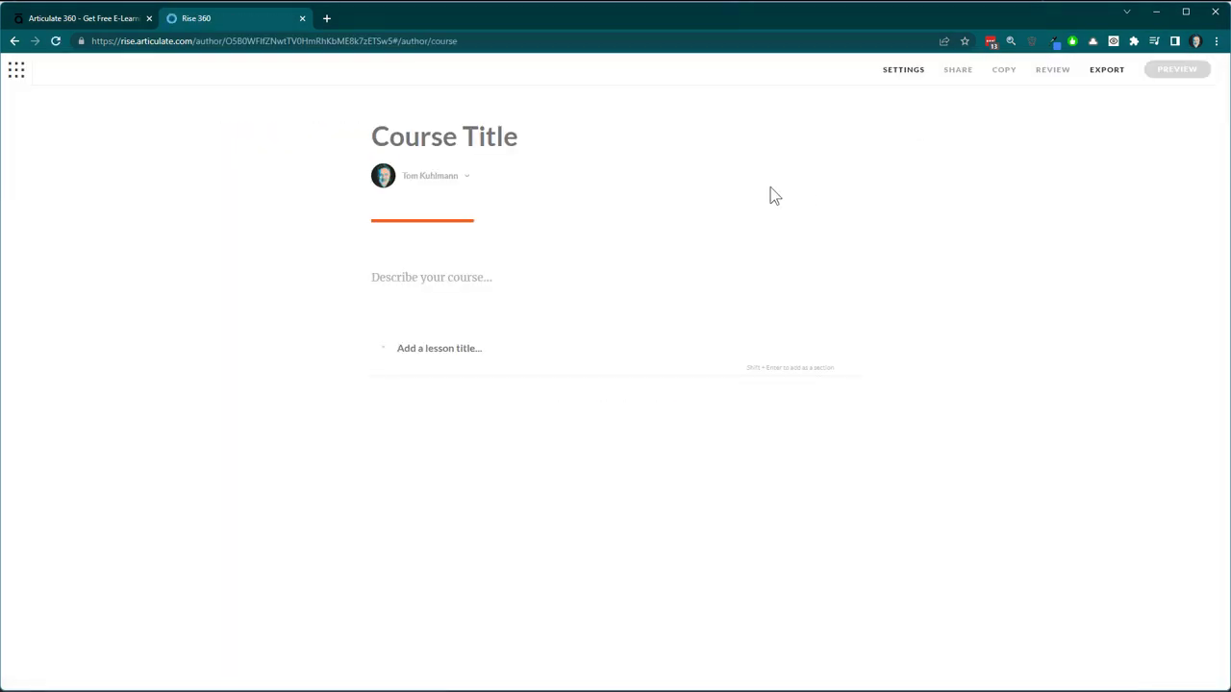
click(436, 348)
text(Le)
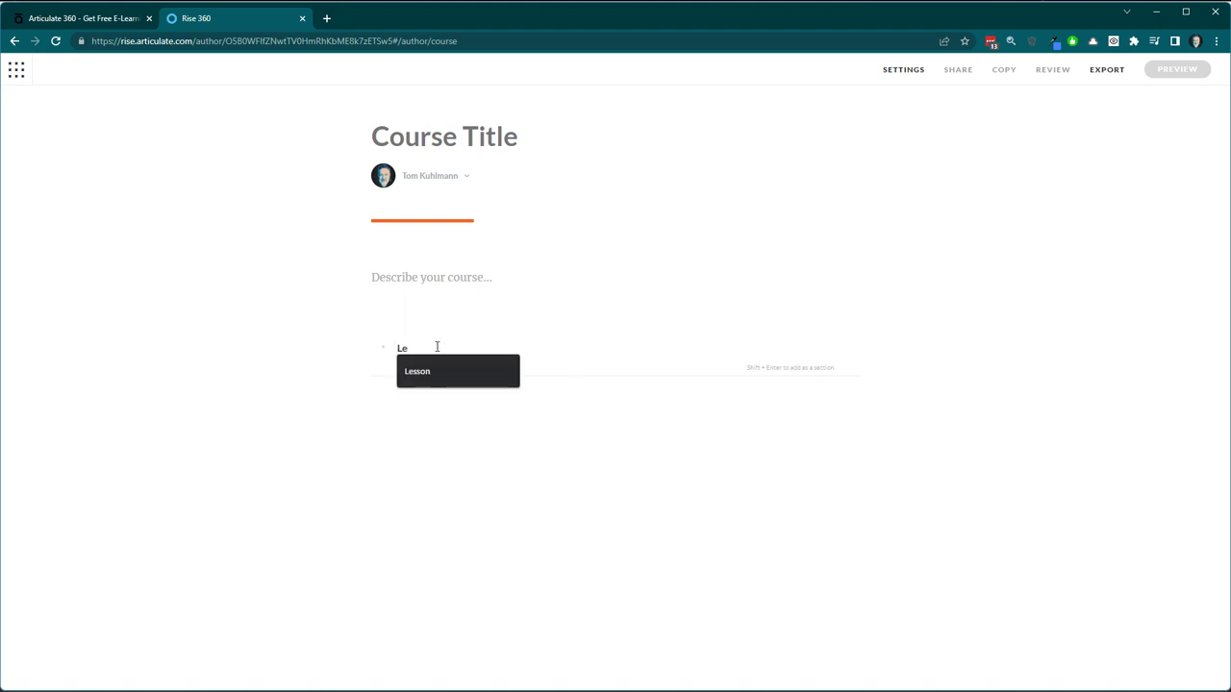
text(sson)
key(Return)
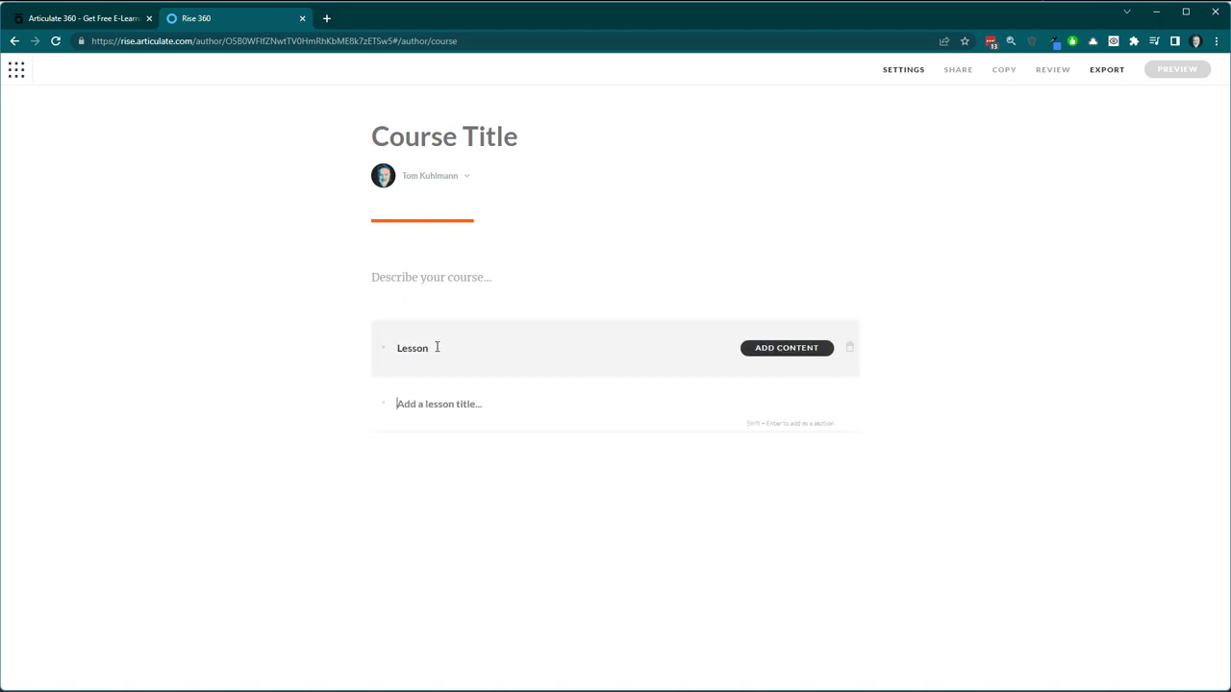
click(776, 354)
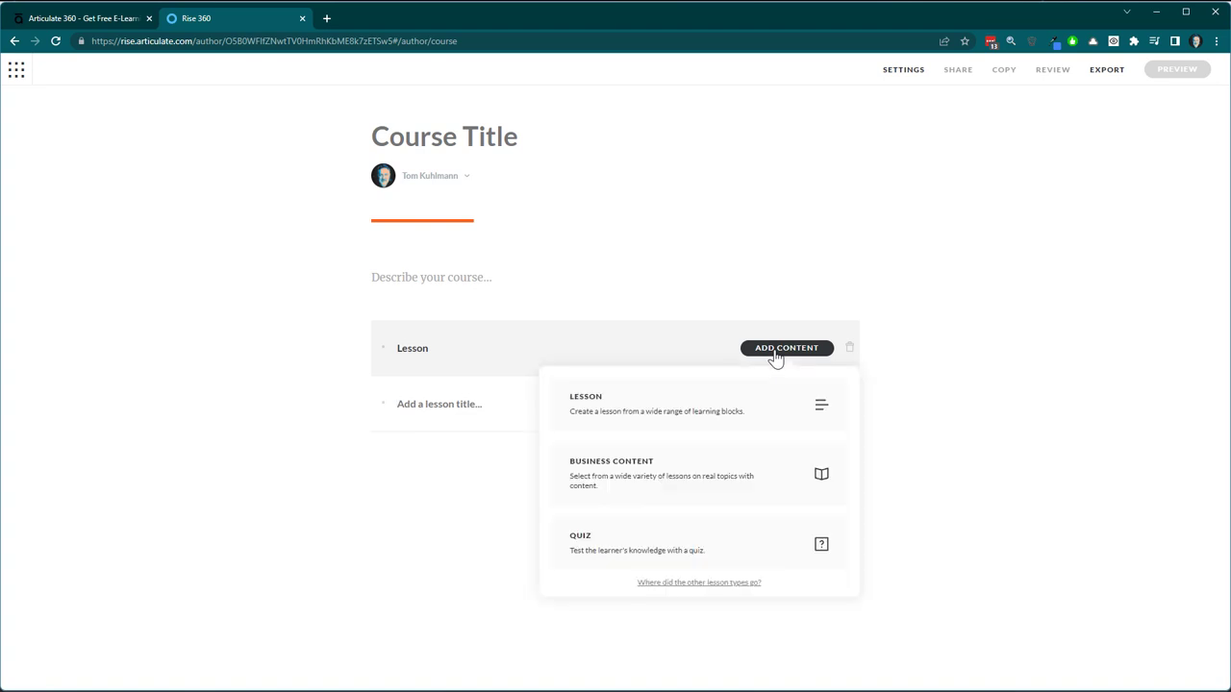
click(653, 415)
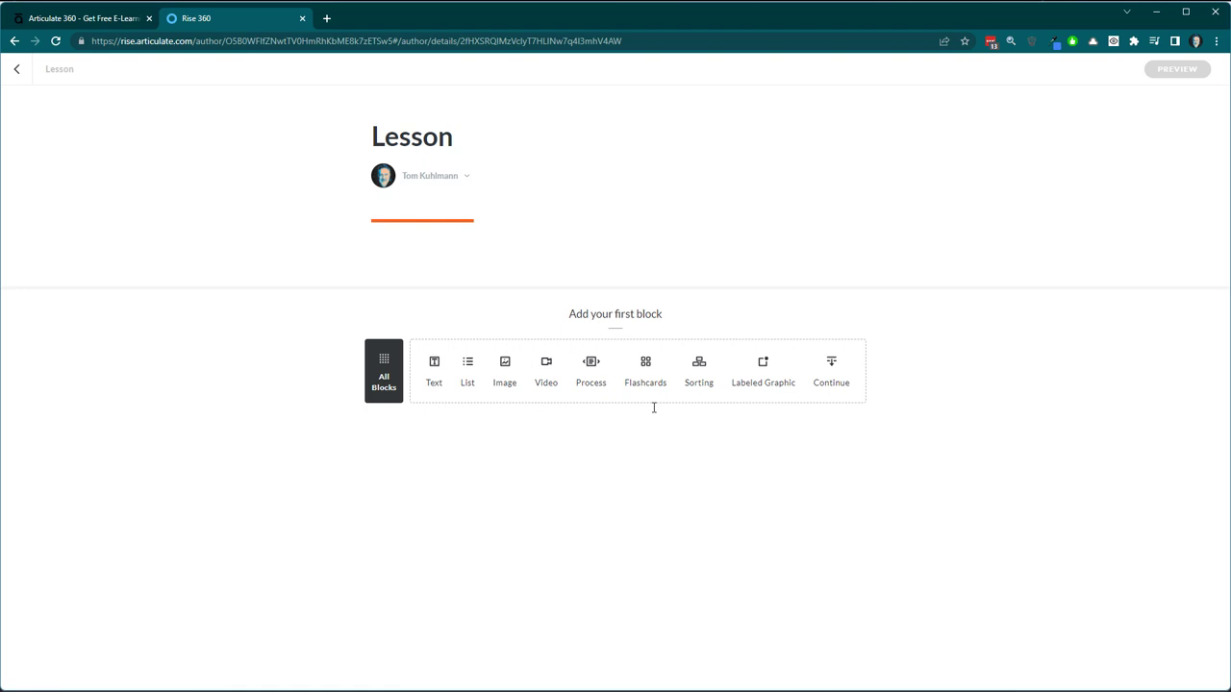
- Add an Image centered block and open the replacement options for bike.jpg
click(510, 371)
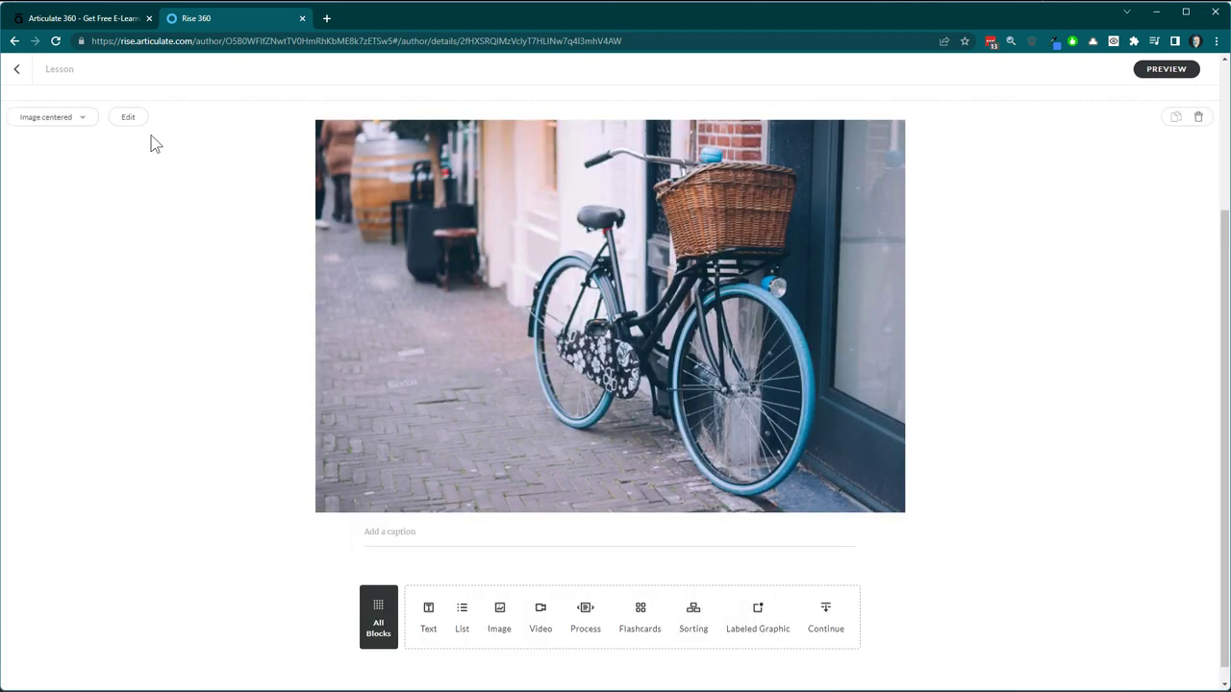
click(127, 125)
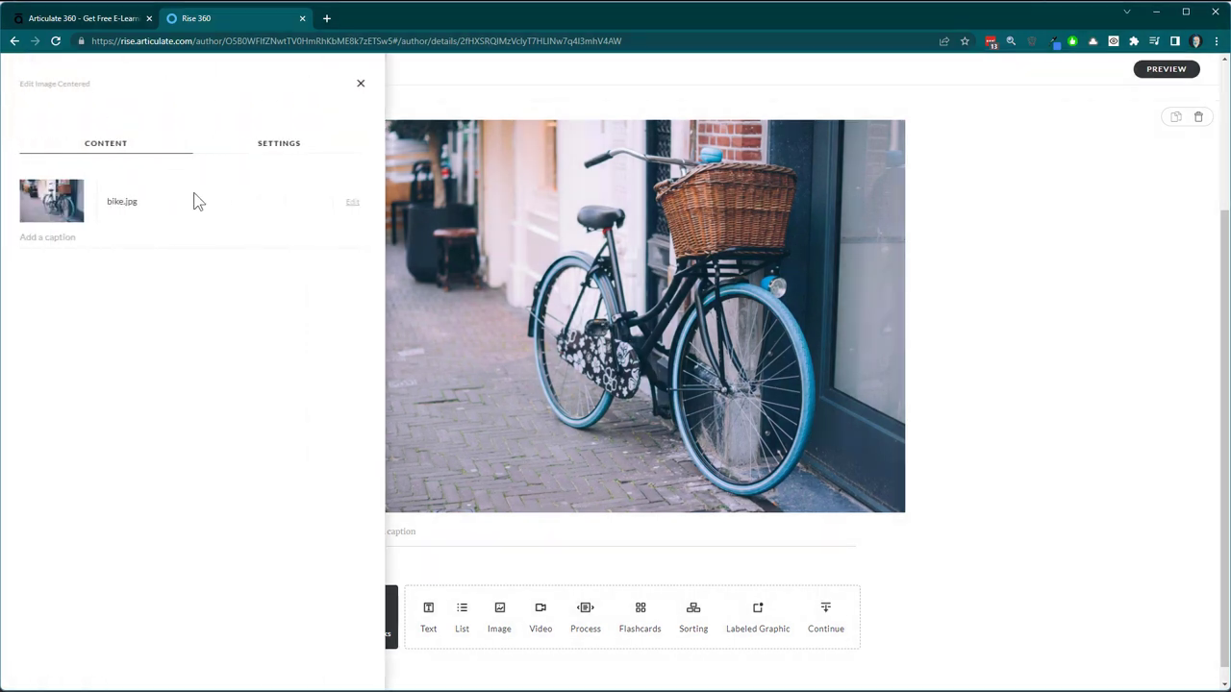
click(352, 208)
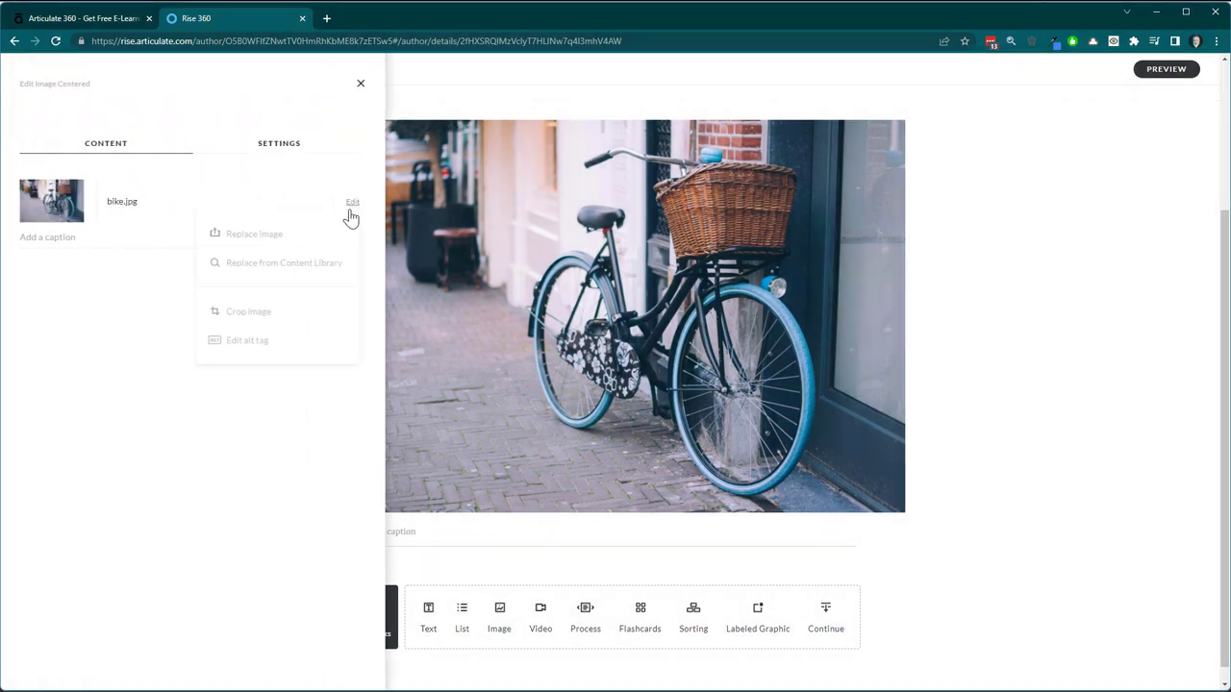
- Replace bike.jpg with the sunset yoga silhouette photo from a Content Library search for 'yoga'
click(272, 274)
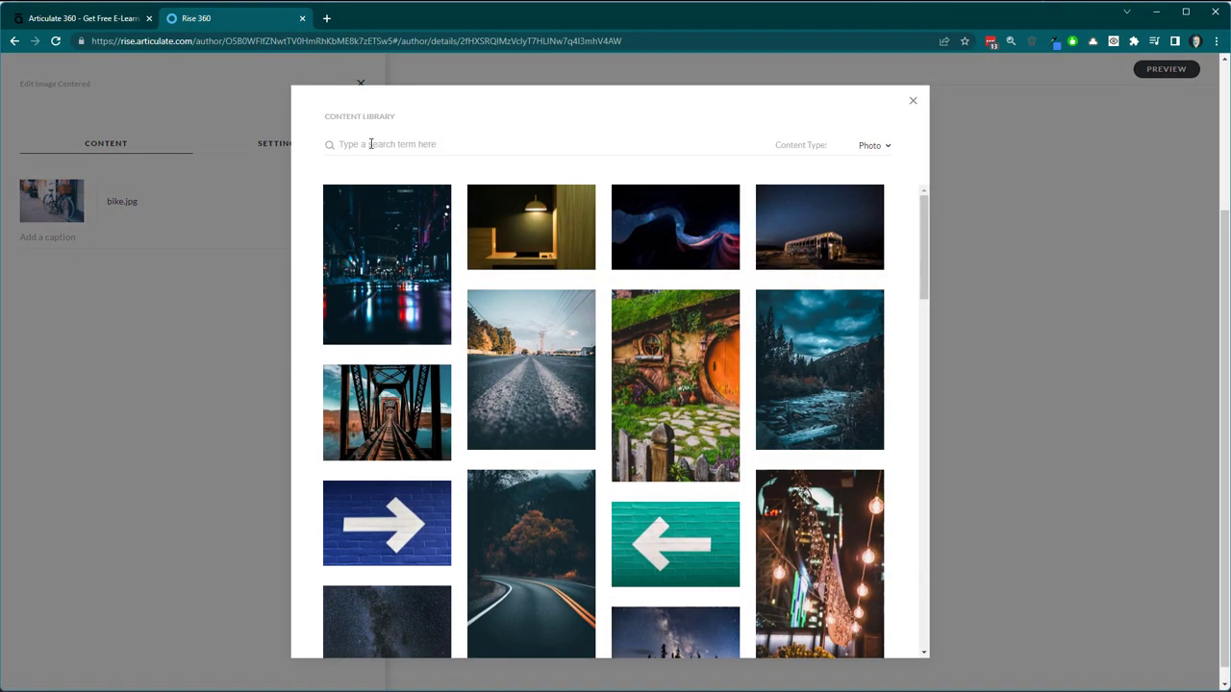
text(yoga)
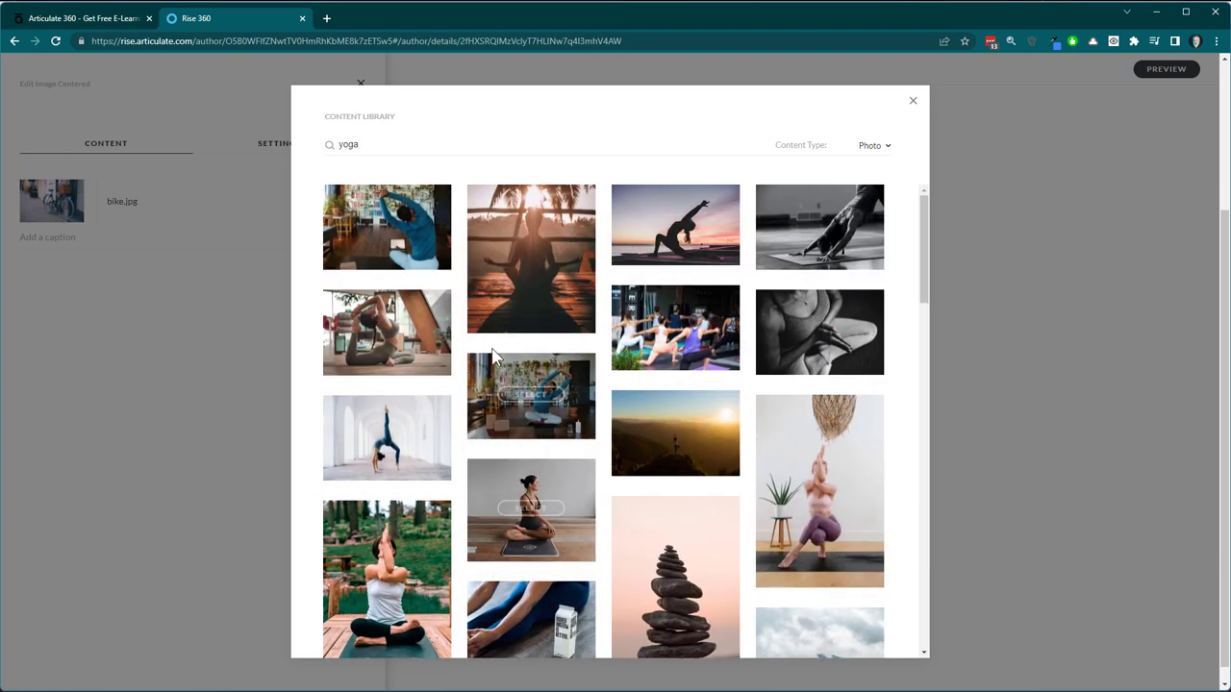
click(689, 235)
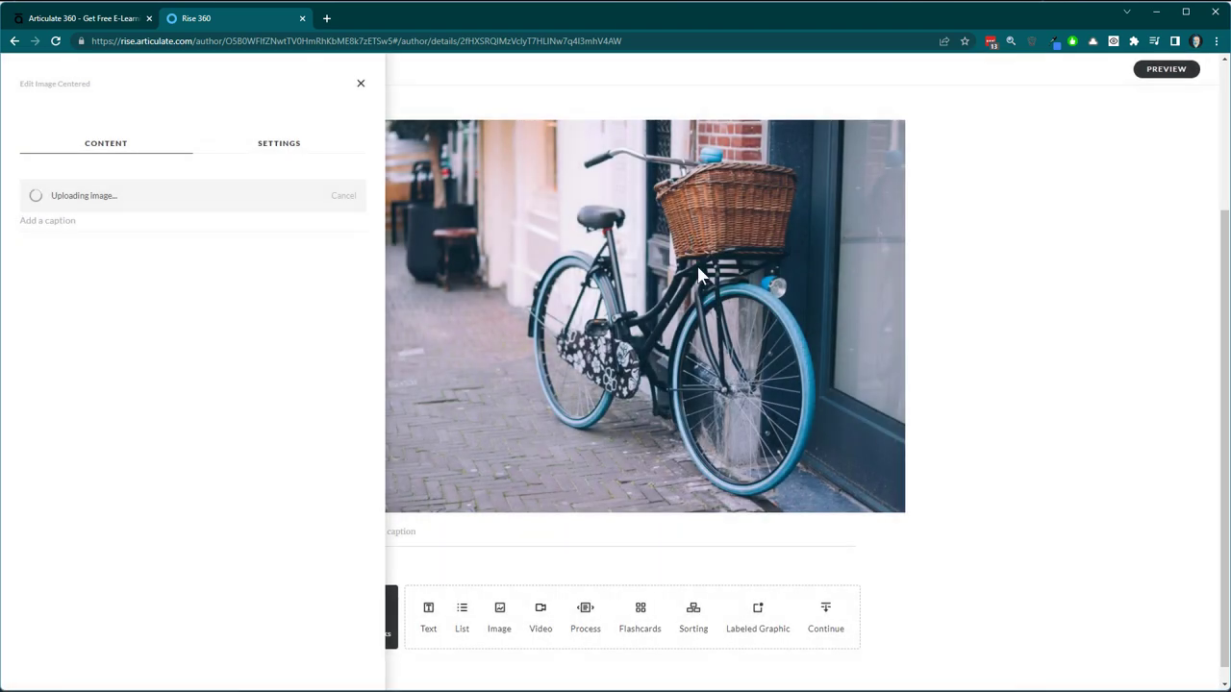